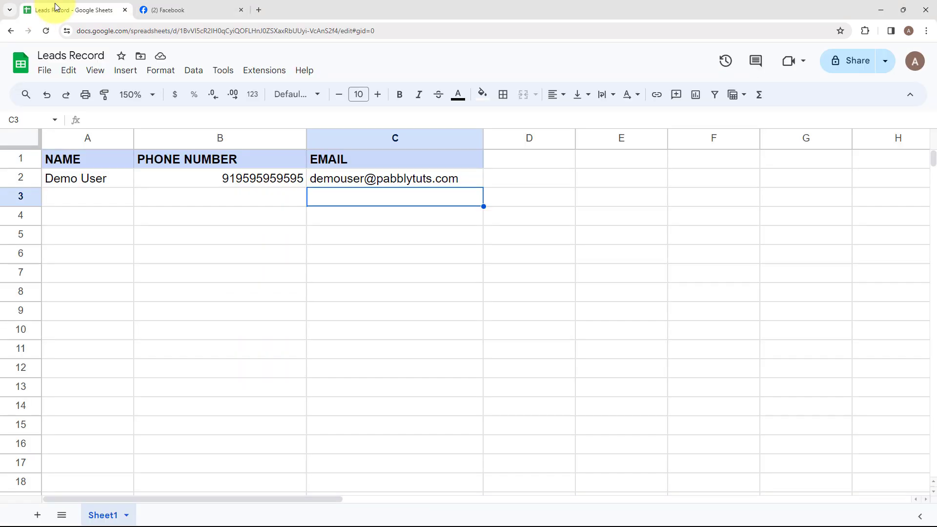
Step: Look over the Gift of the Heart Facebook page and the Leads Record spreadsheet's lead columns
left_click(192, 10)
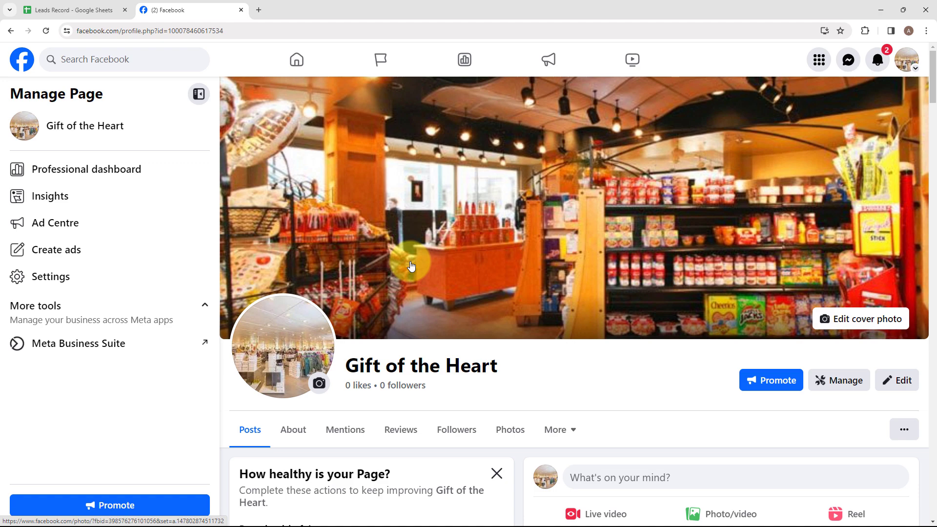
left_click(69, 11)
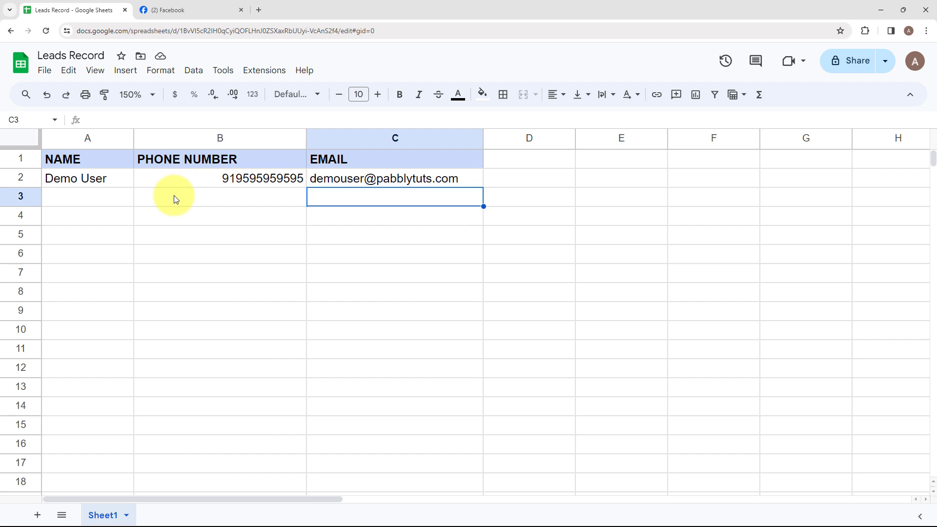
left_click(166, 11)
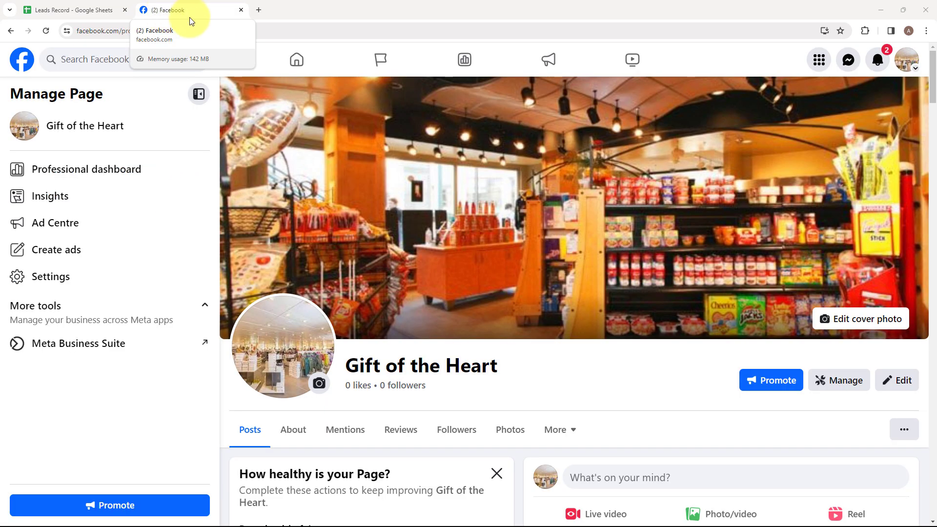
Step: Open the Pabbly Connect website in a new browser tab
left_click(259, 10)
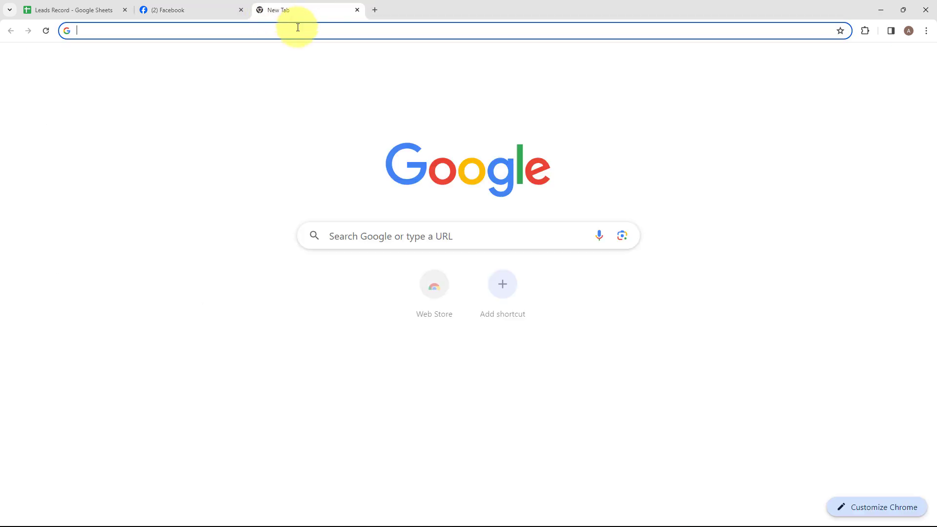
left_click(297, 28)
type("p")
key("Return")
left_click(262, 187)
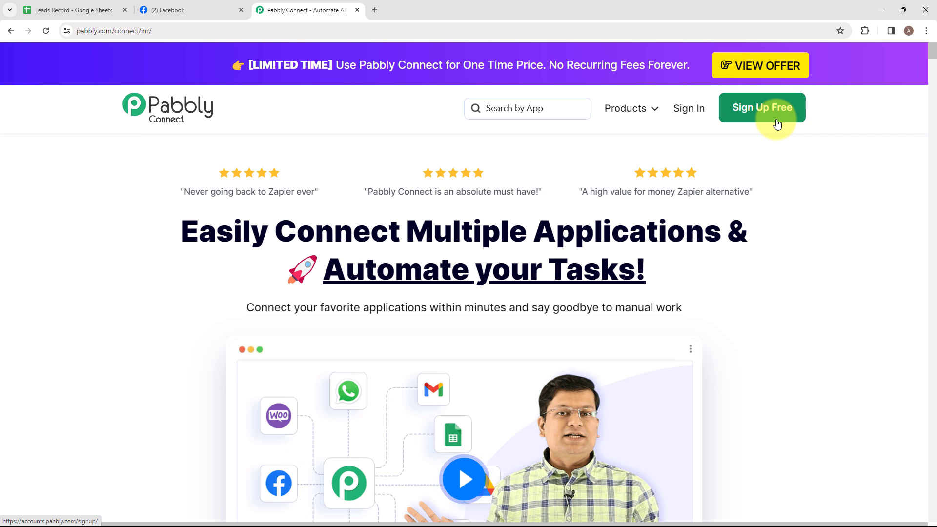
Step: Sign in to the existing Pabbly account and access the Pabbly Connect dashboard
left_click(693, 115)
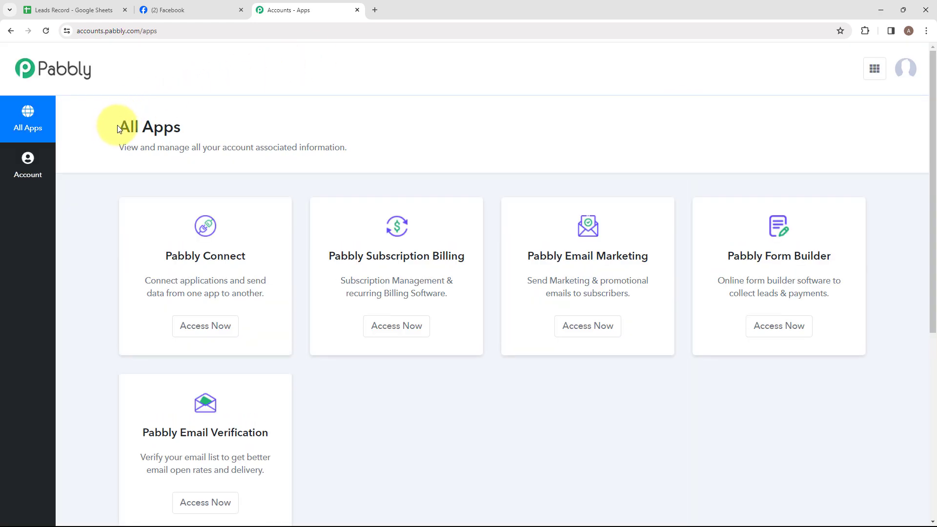
left_click_drag(118, 127, 175, 126)
left_click(175, 127)
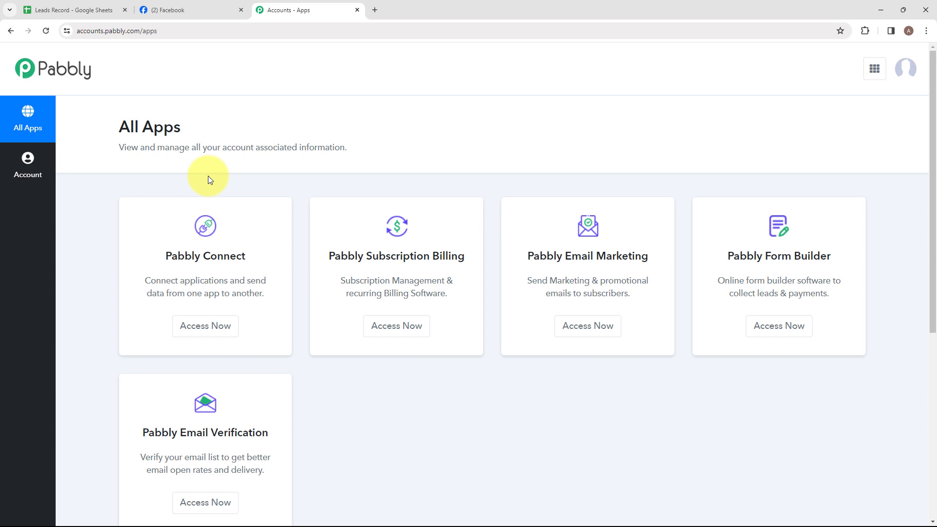
left_click(197, 326)
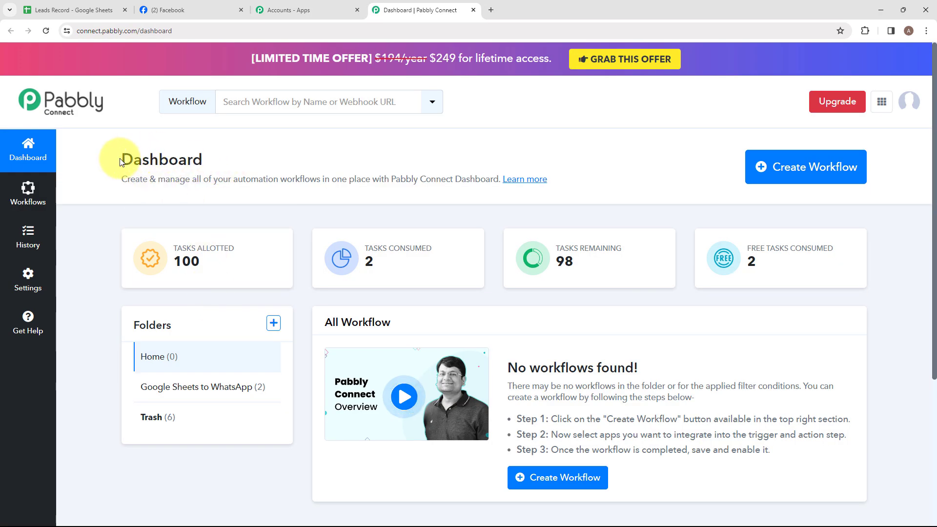
left_click_drag(122, 157, 216, 155)
left_click(216, 155)
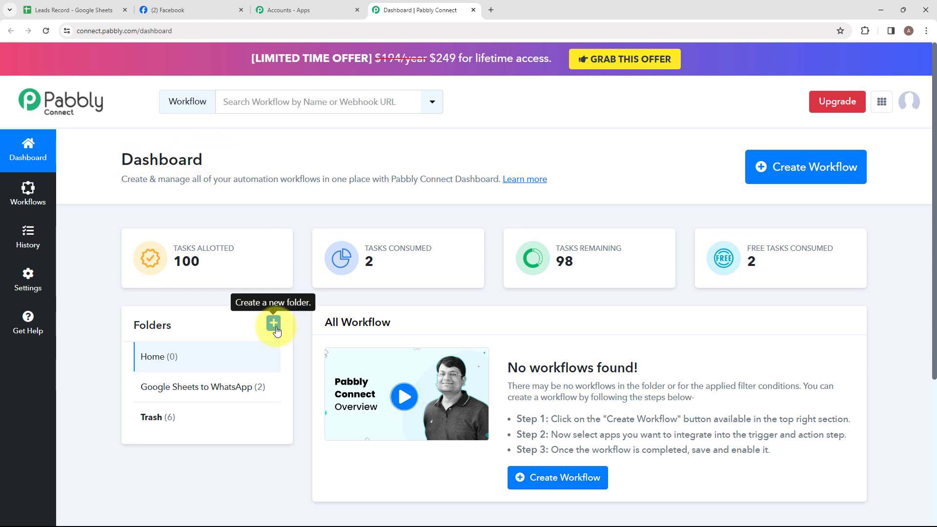
Step: Create a new dashboard folder named "Facebook Leads to Google Sheets"
left_click(275, 327)
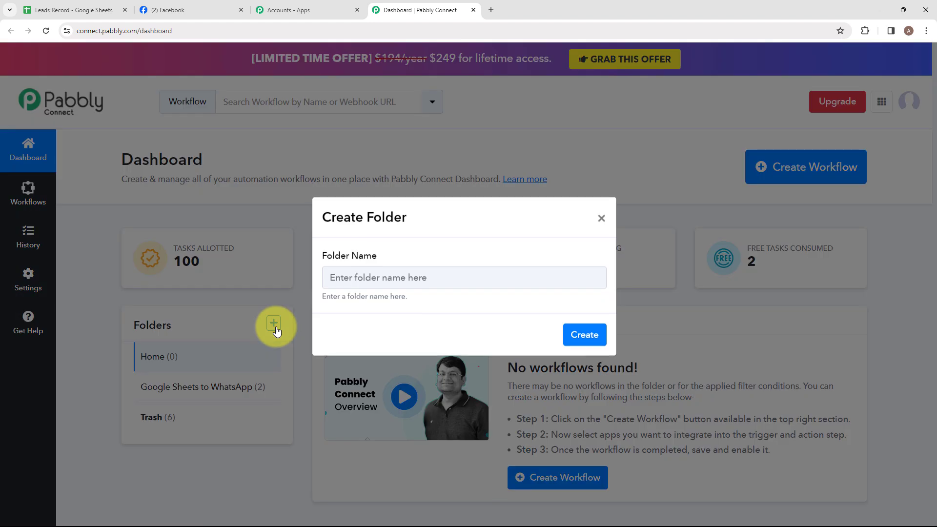
left_click(491, 284)
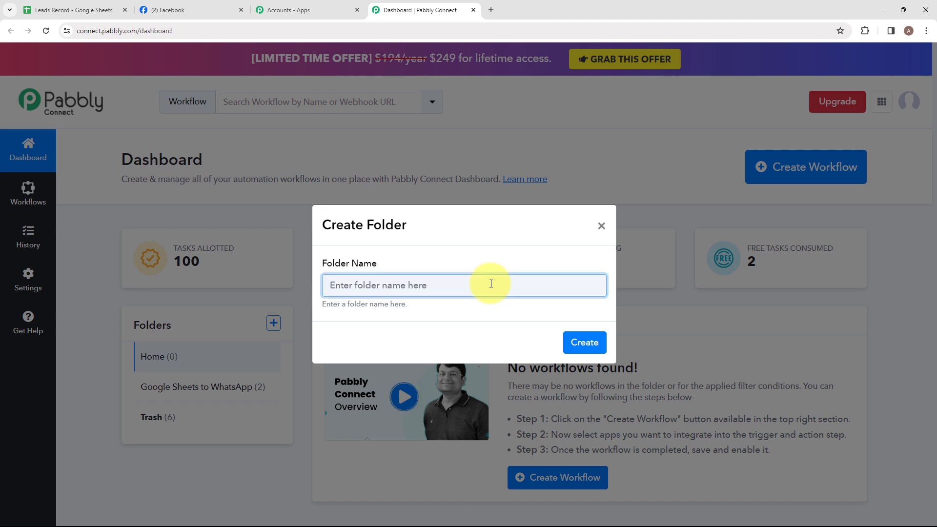
type("Fa")
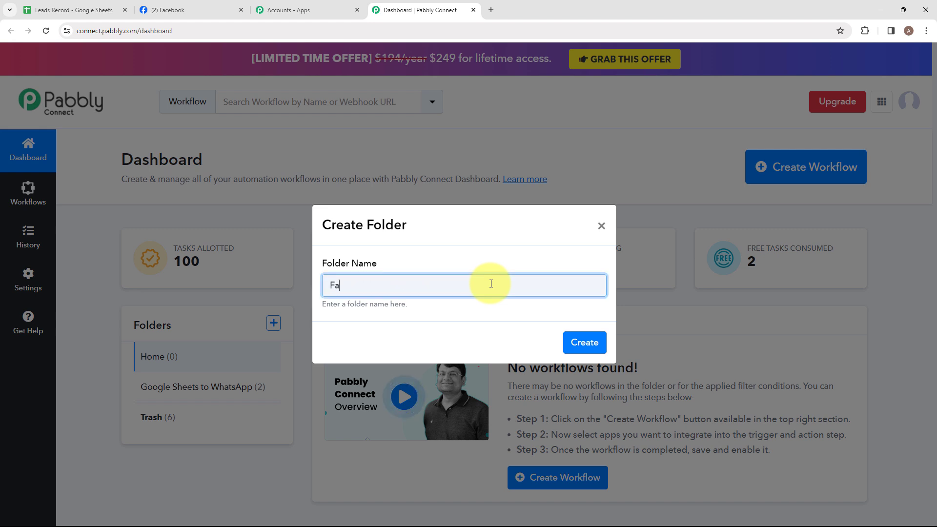
left_click_drag(329, 288, 496, 298)
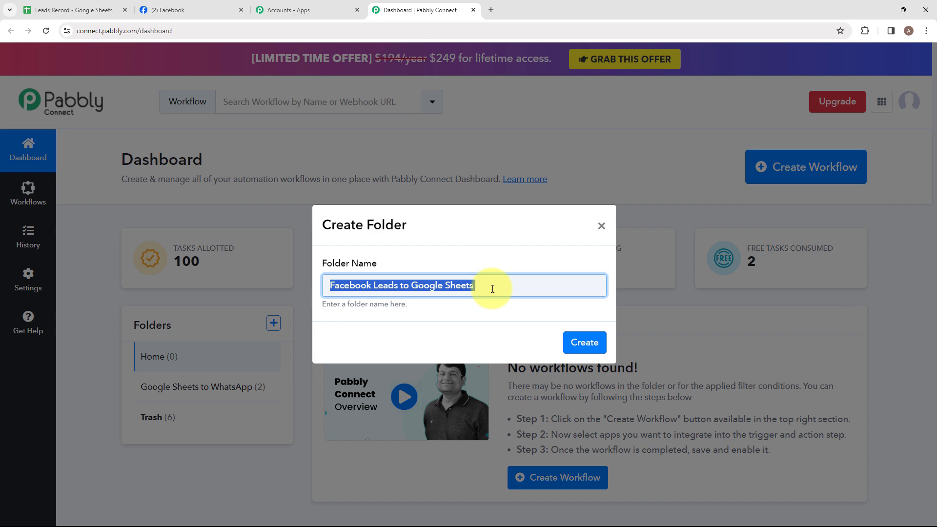
left_click(492, 289)
left_click(574, 343)
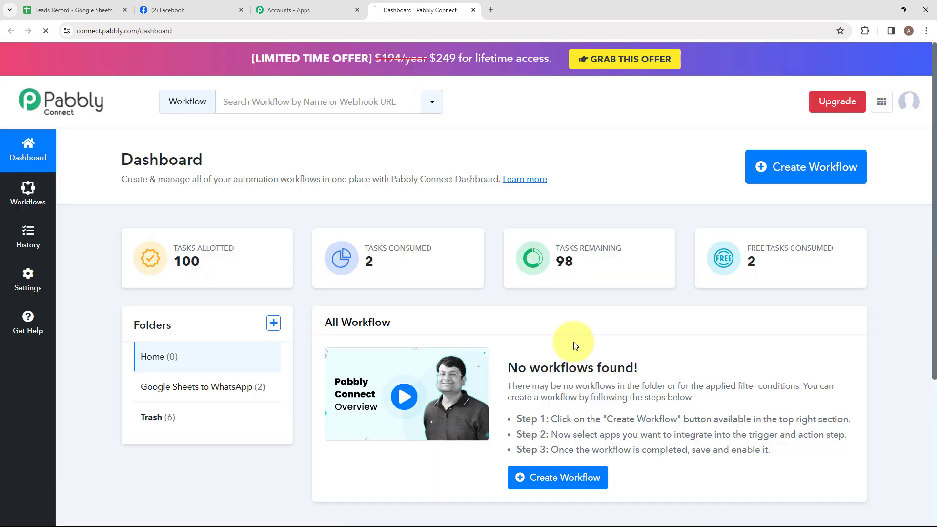
Step: Create a workflow named "Facebook Leads to Google Sheets" inside the folder of the same name
left_click(195, 389)
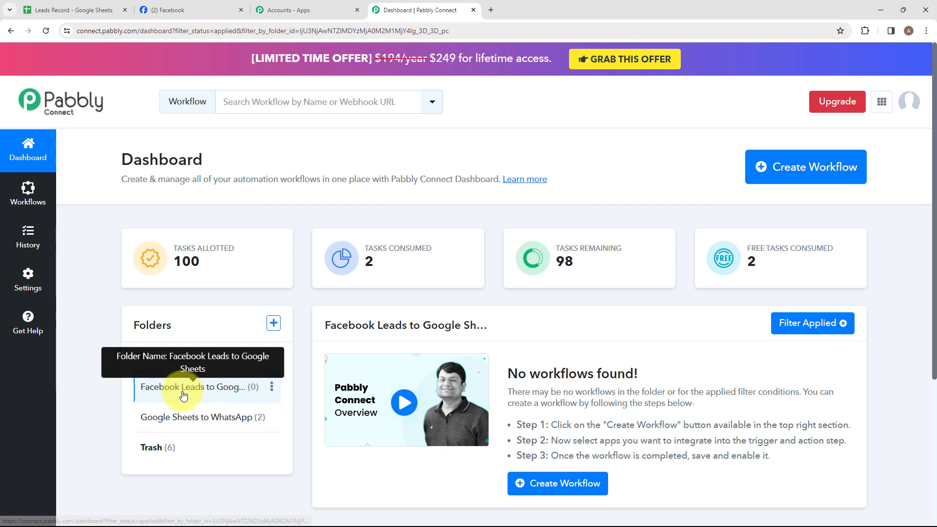
left_click(792, 183)
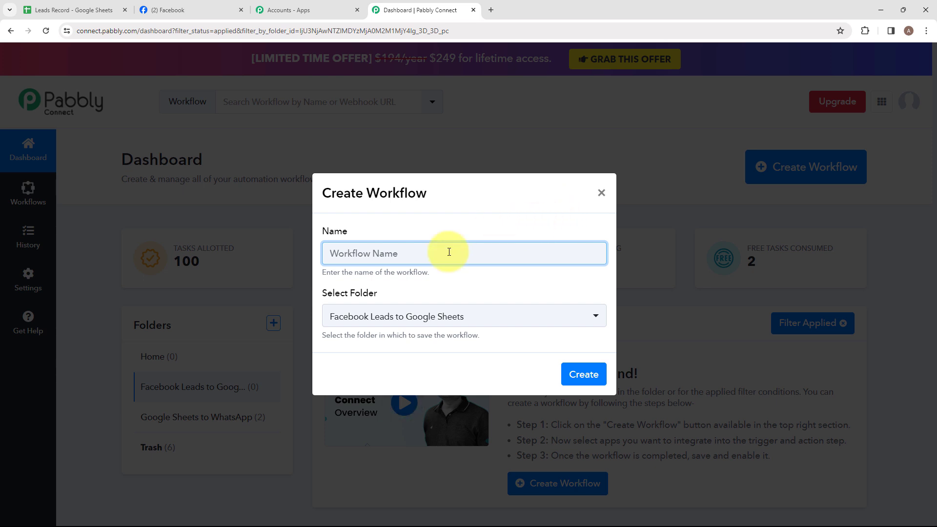
type("F")
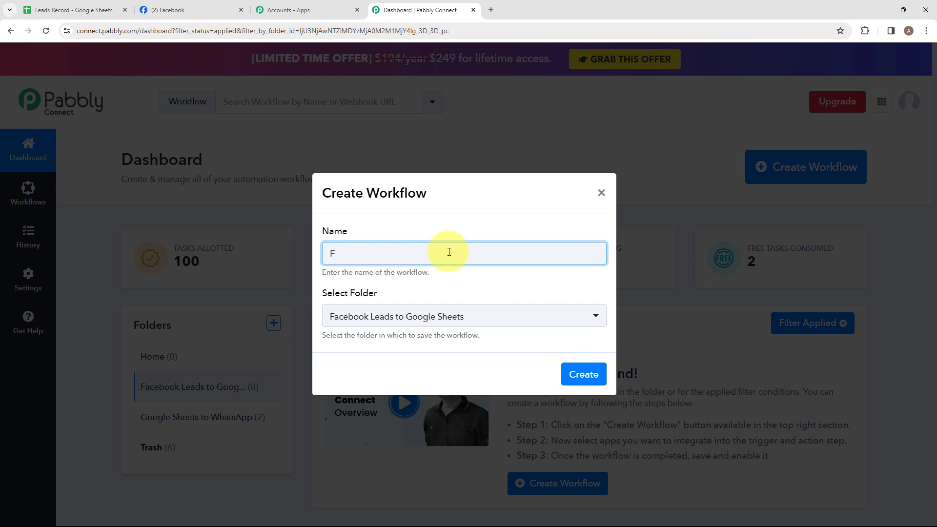
left_click_drag(326, 254, 499, 269)
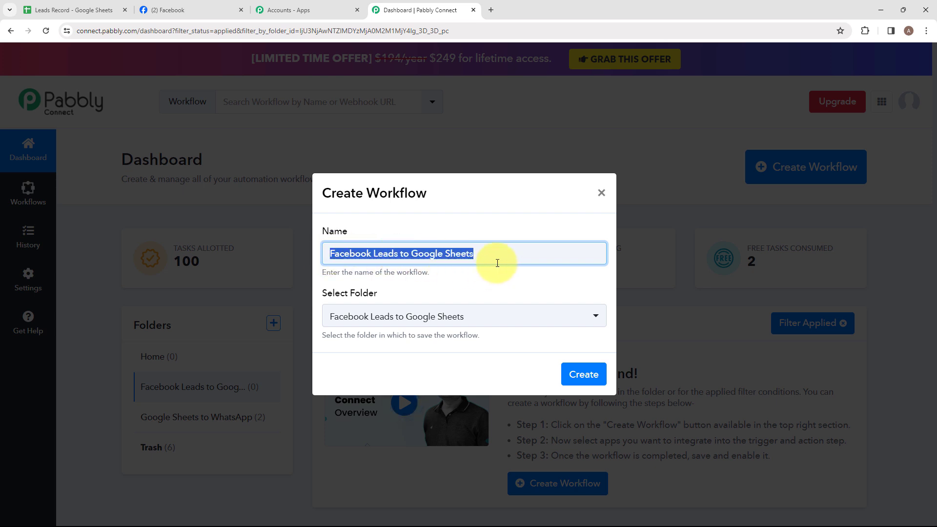
left_click(497, 252)
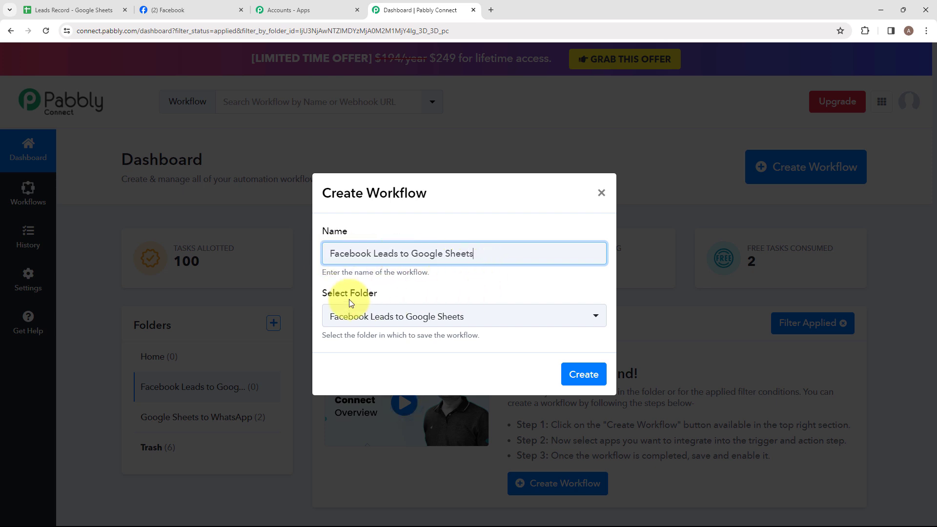
left_click(375, 320)
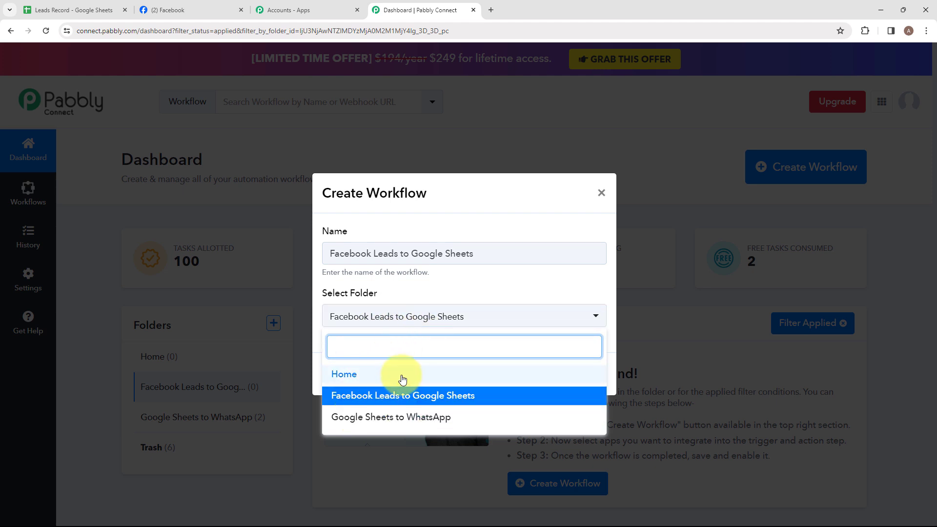
left_click(592, 315)
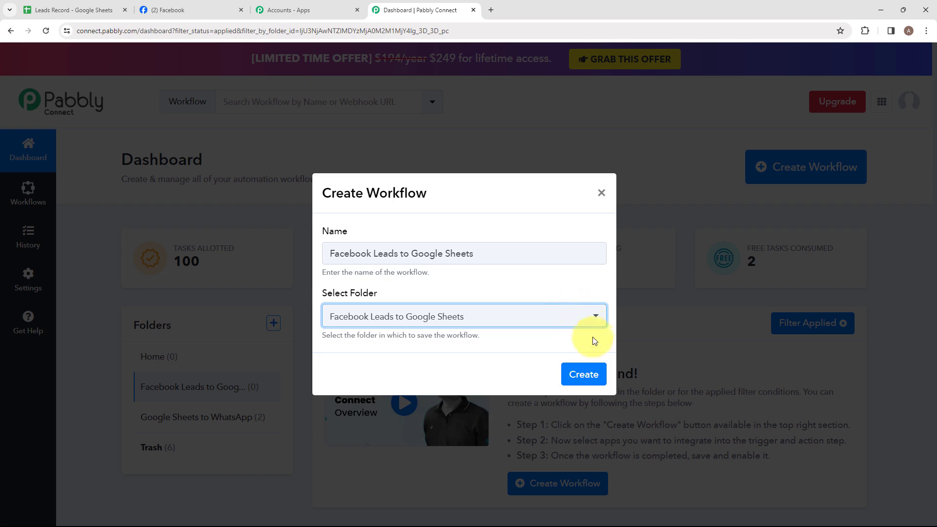
left_click(584, 375)
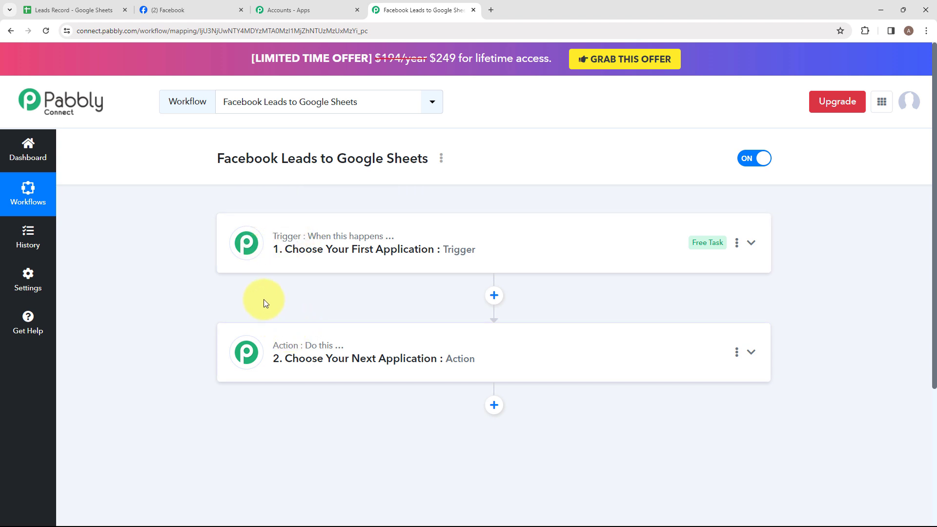
Step: Set the workflow's trigger application to Facebook Lead Ads with the trigger event New Lead (Instant)
mouse_move(339, 235)
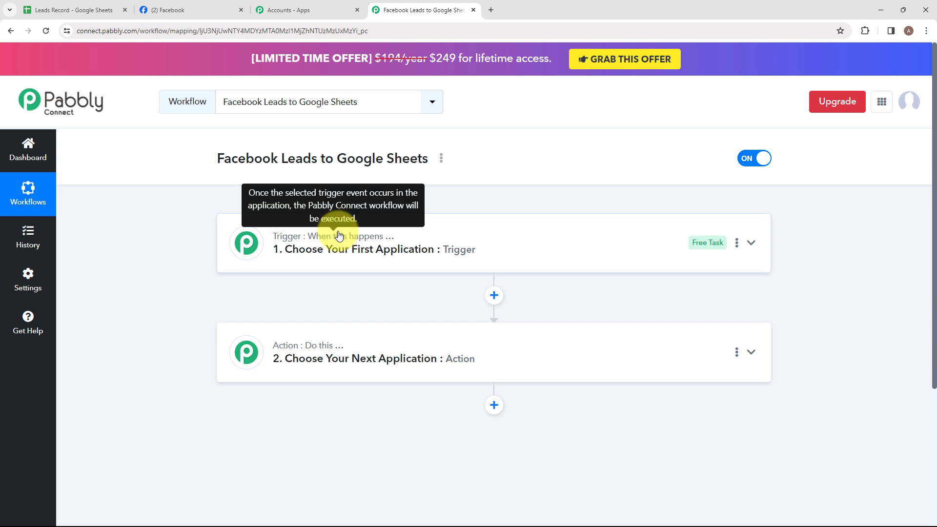
left_click(372, 219)
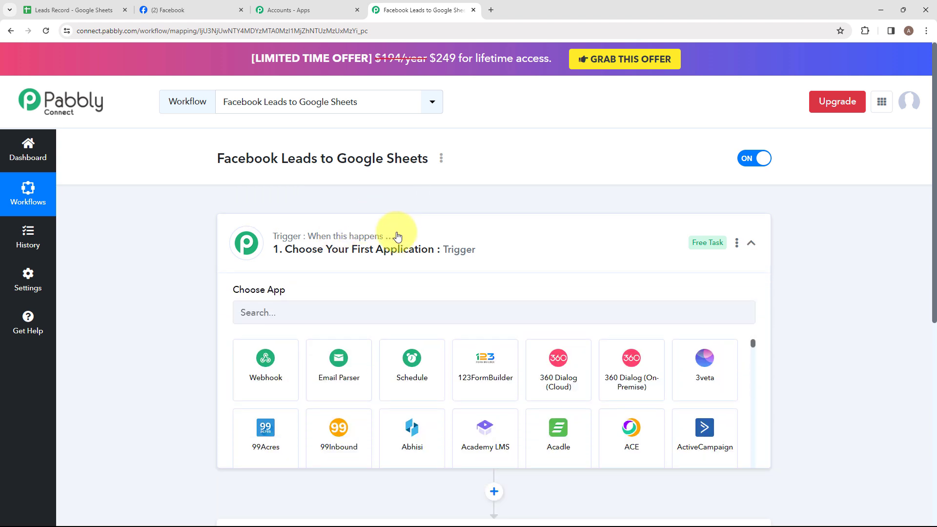
left_click(369, 316)
type("Fac")
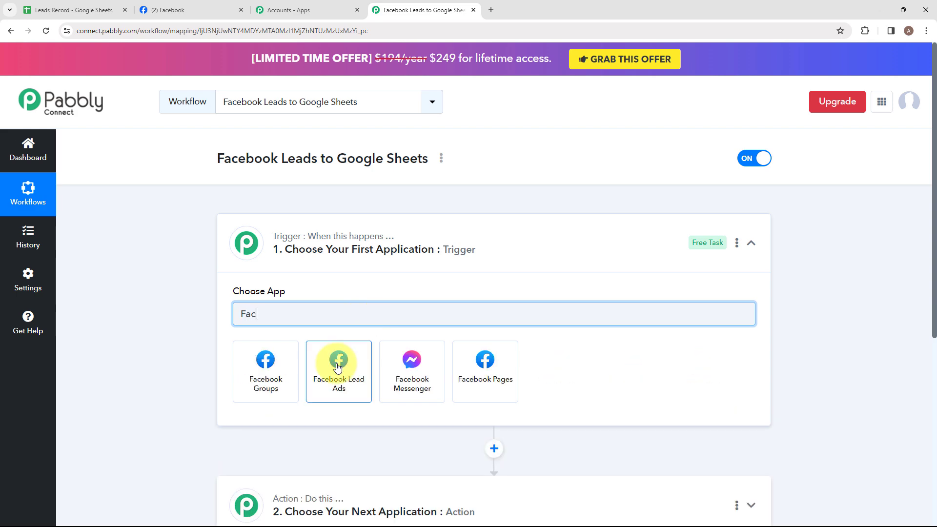
left_click(338, 366)
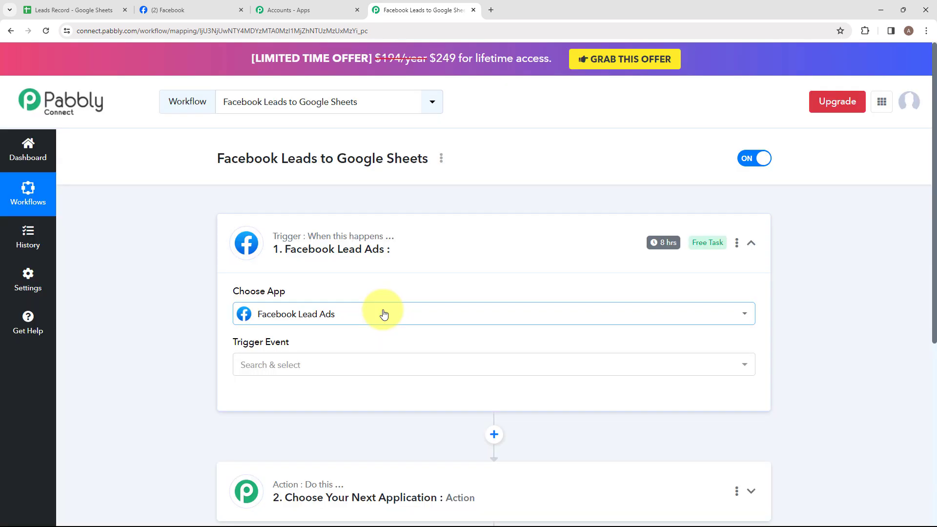
left_click(358, 373)
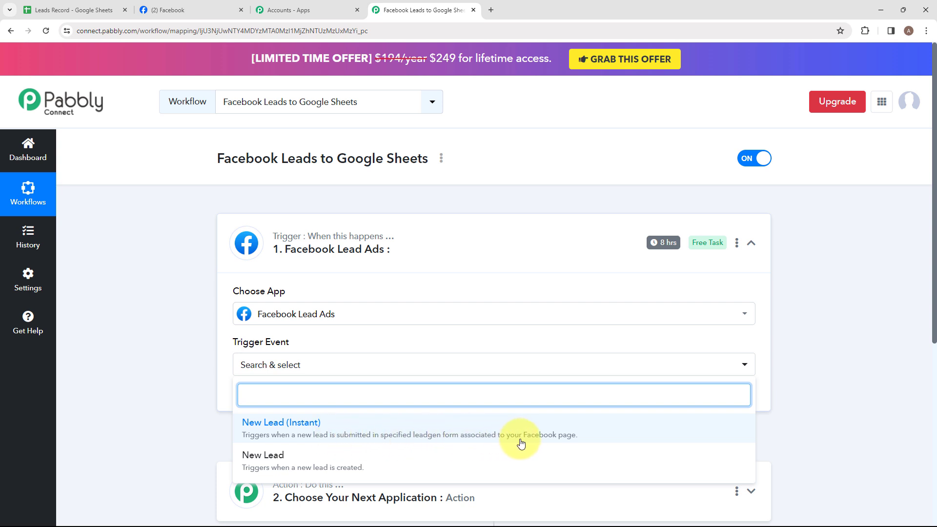
left_click(476, 427)
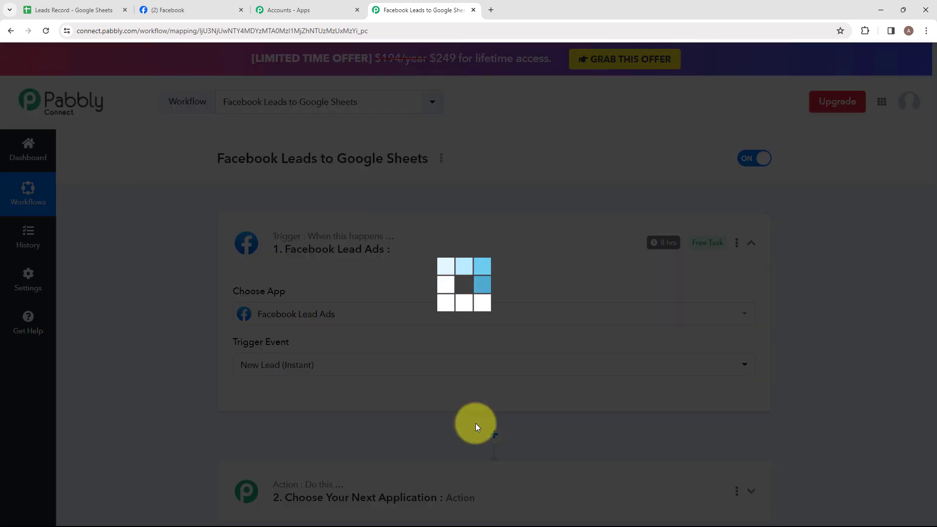
Step: Connect the trigger to Facebook Lead Ads by adding a new connection
left_click(259, 397)
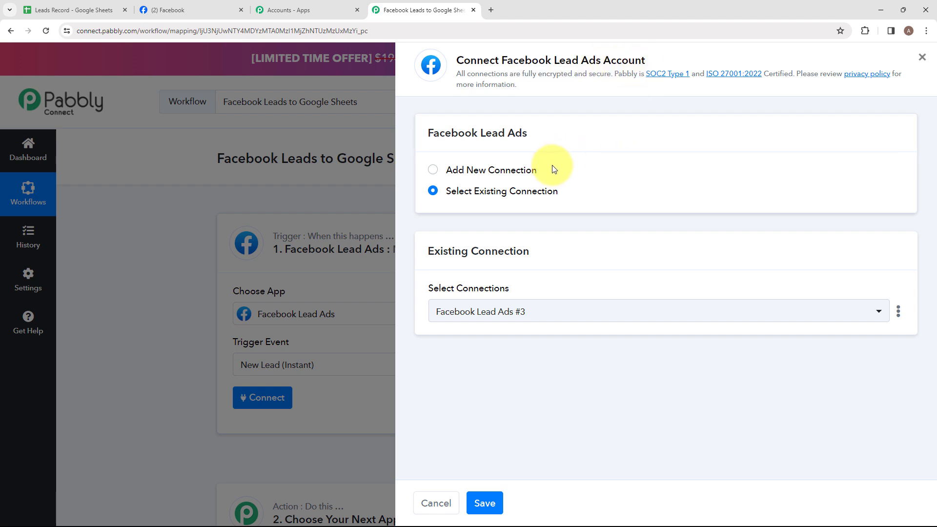
left_click(477, 172)
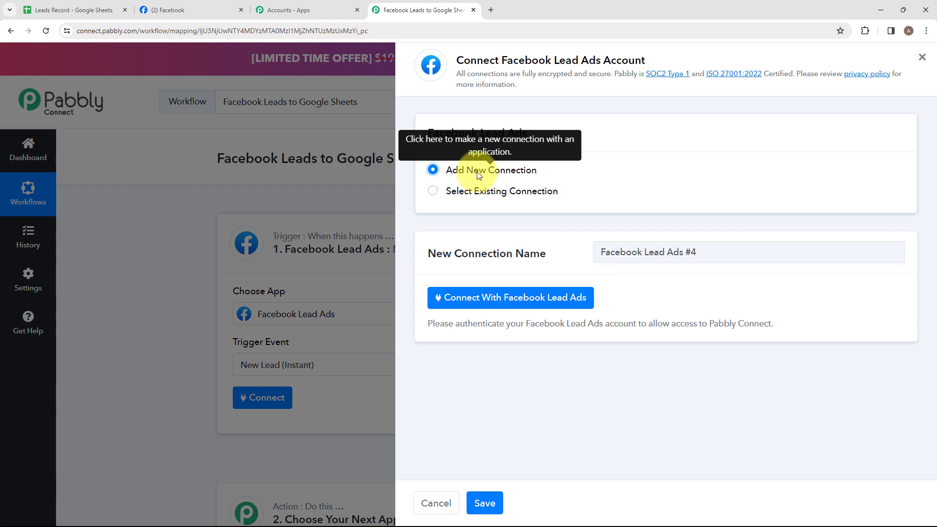
left_click(518, 298)
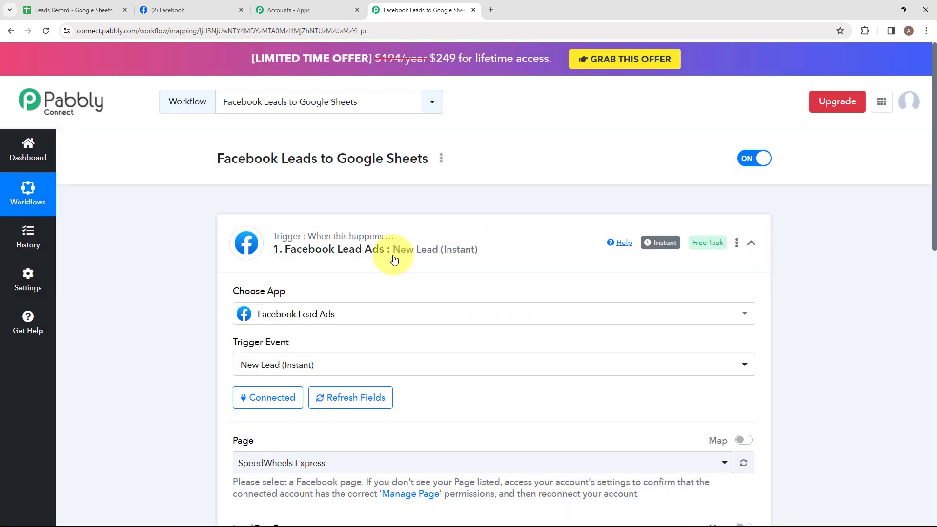
Step: Set the trigger's page to Gift of the Heart and LeadGen form to Contact Form, then save and send a test request
scroll(395, 258, "down", 5)
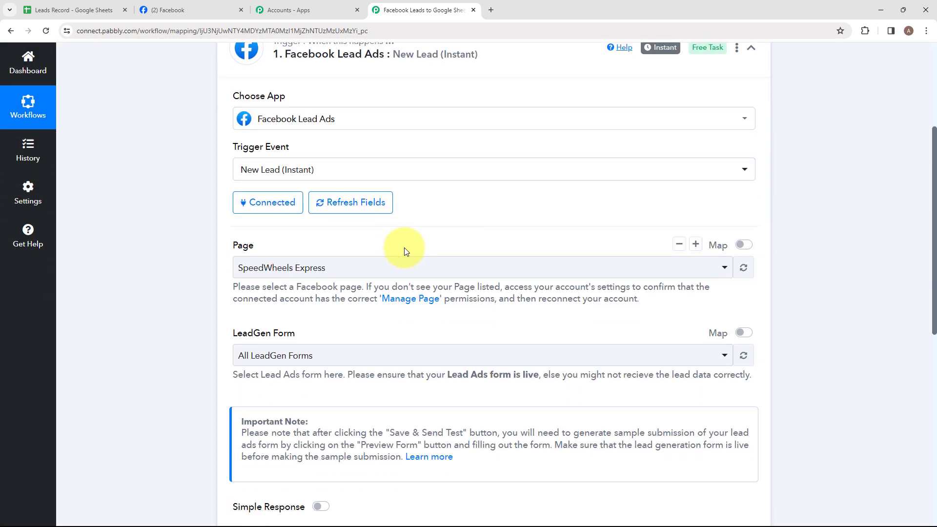
left_click(264, 222)
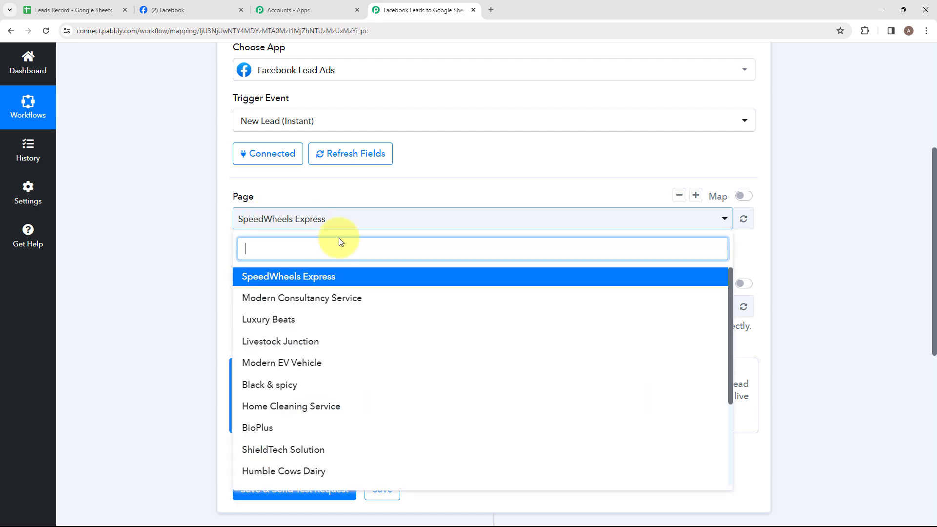
type("gift")
key("Return")
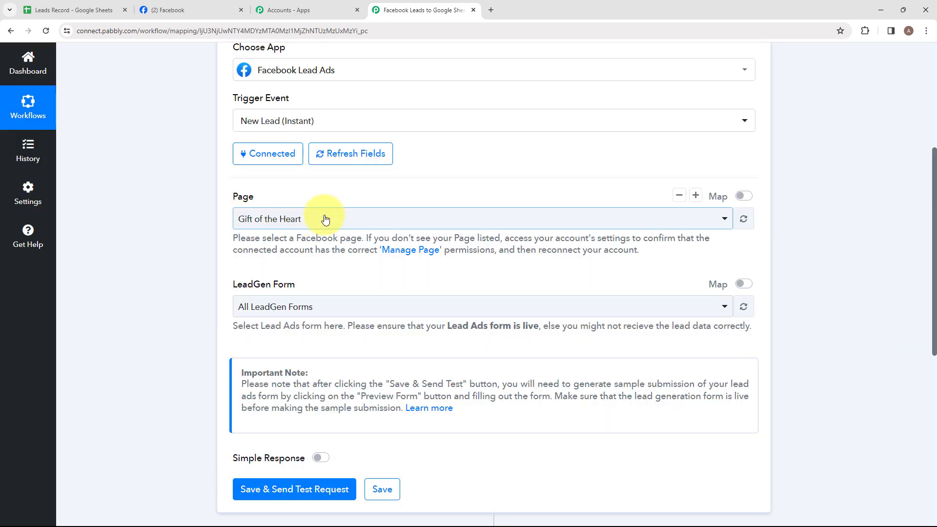
left_click(264, 313)
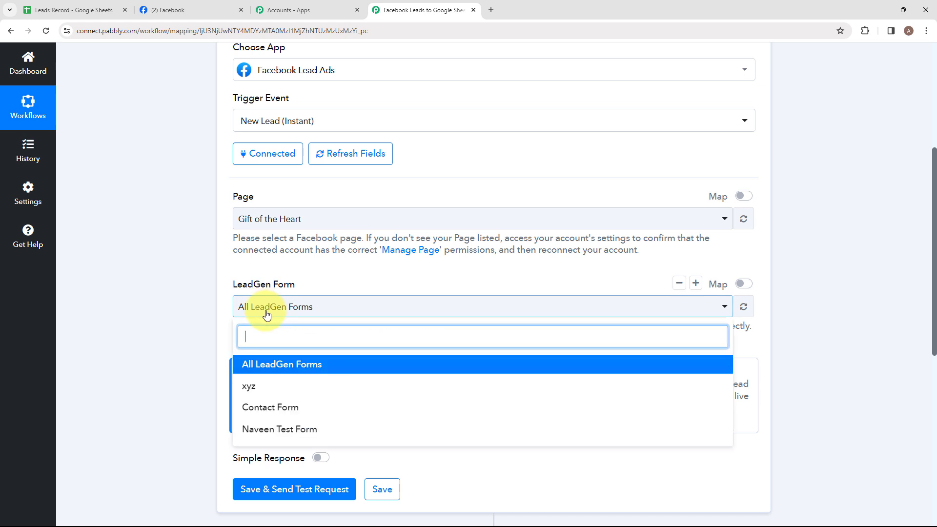
left_click(265, 411)
scroll(326, 330, "down", 2)
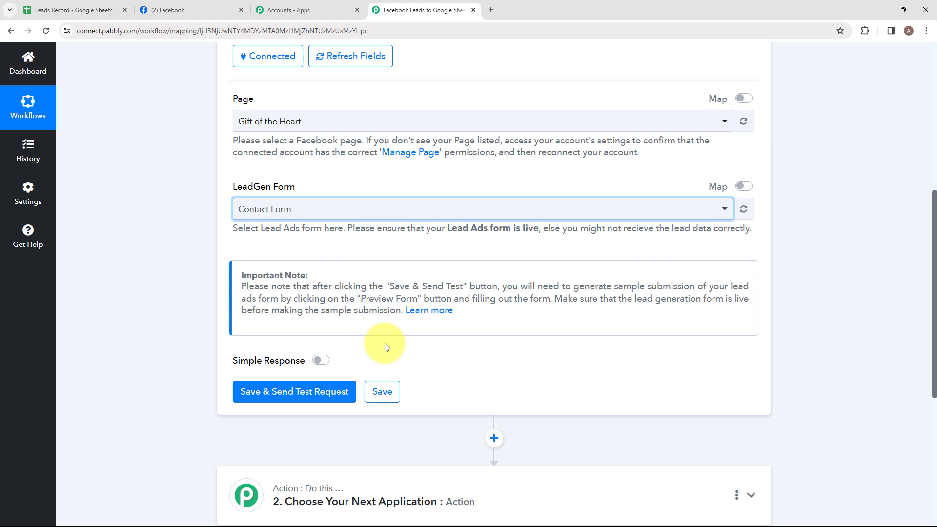
left_click(314, 399)
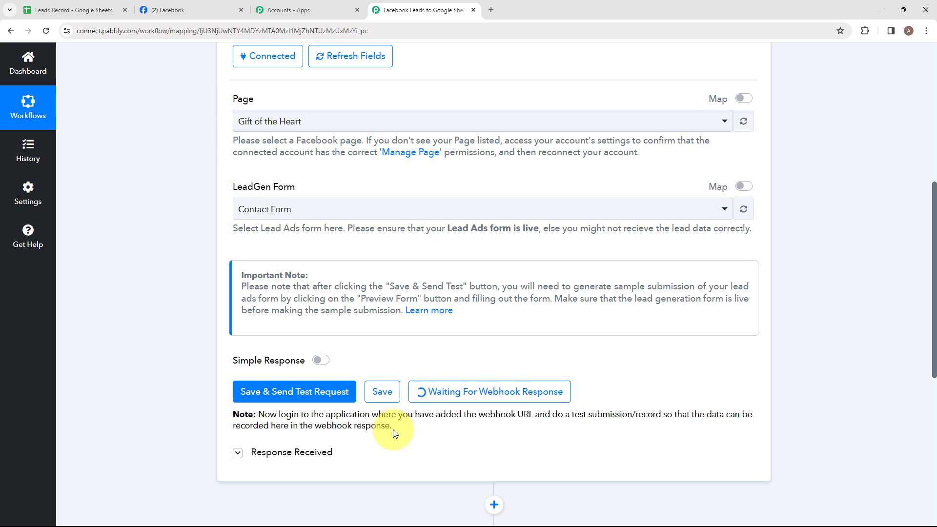
Step: Open the Lead Ads Testing Tool from the Meta for Developers tools in a new browser tab
left_click(492, 9)
left_click(421, 31)
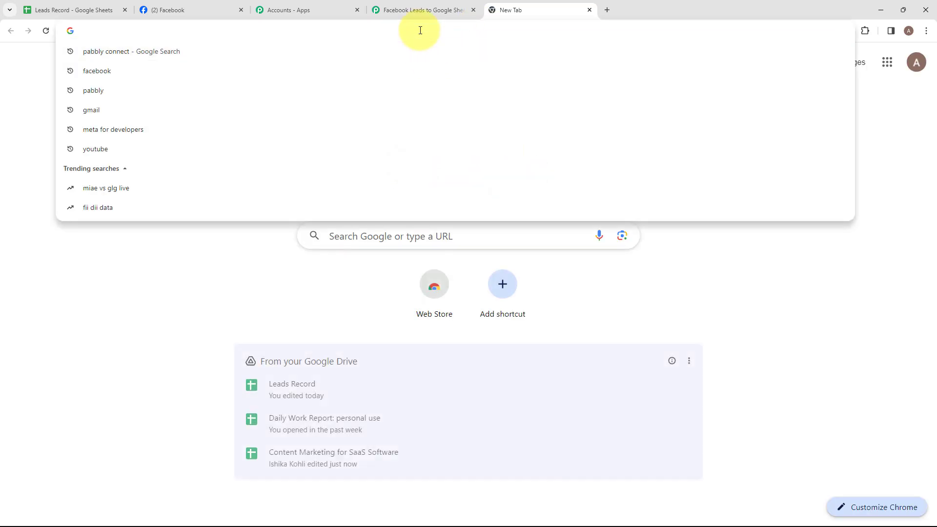
type("meta")
key("Return")
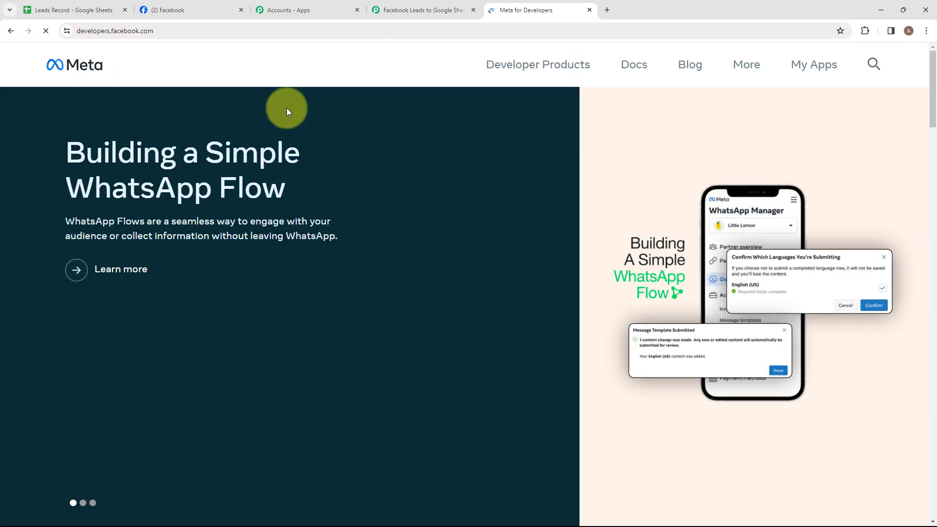
left_click(743, 67)
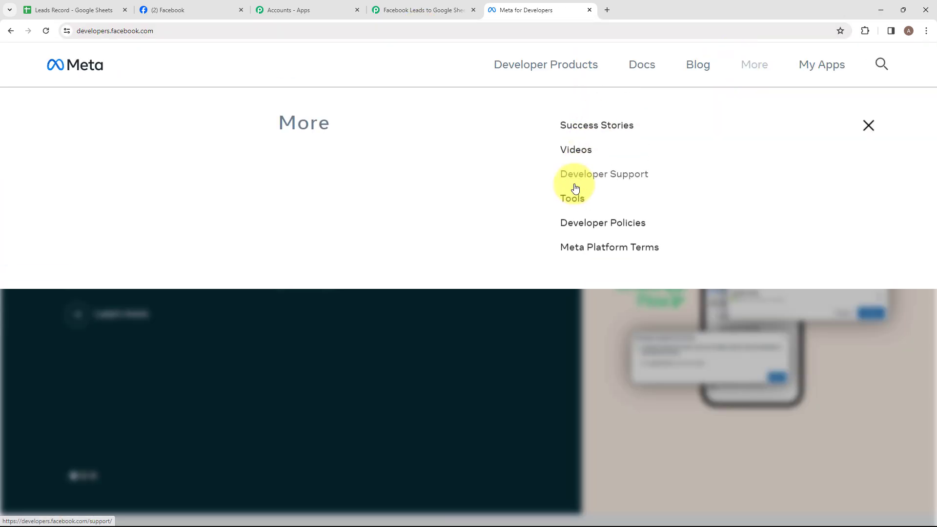
left_click(570, 200)
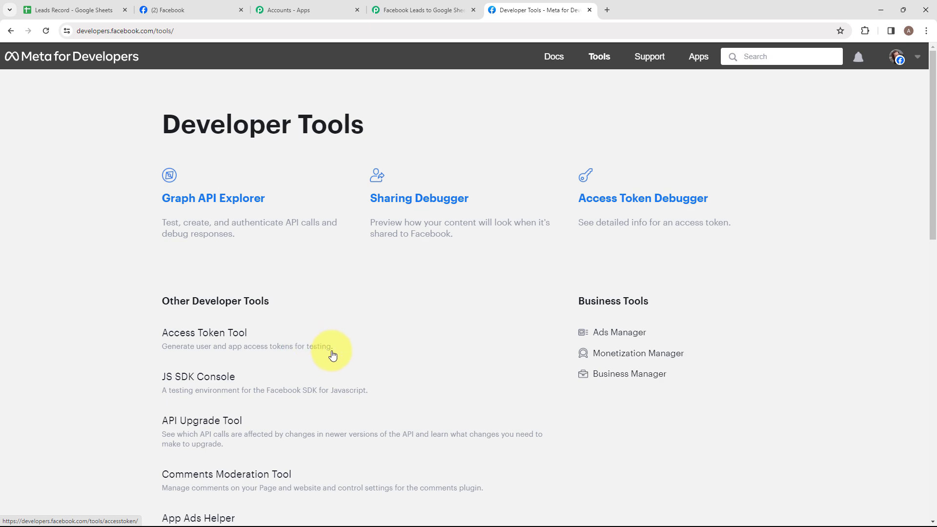
scroll(344, 344, "down", 5)
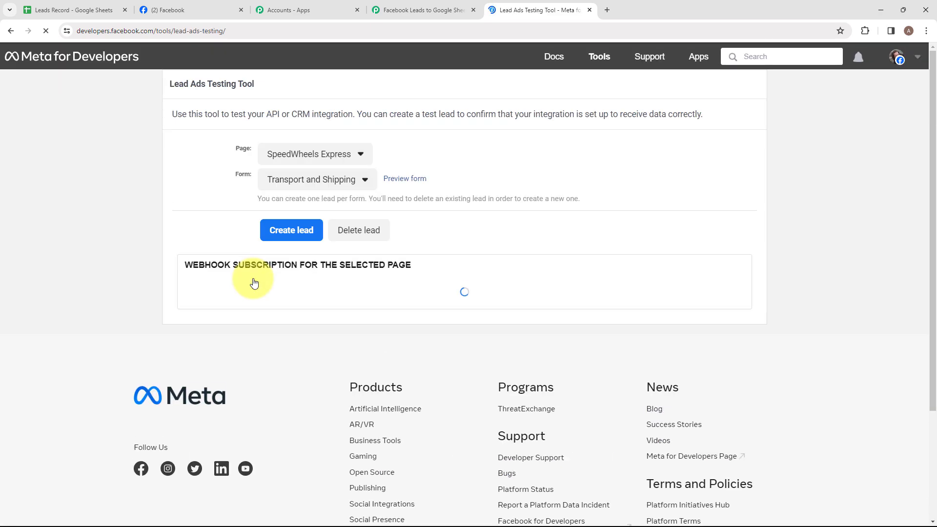
left_click_drag(169, 87, 271, 88)
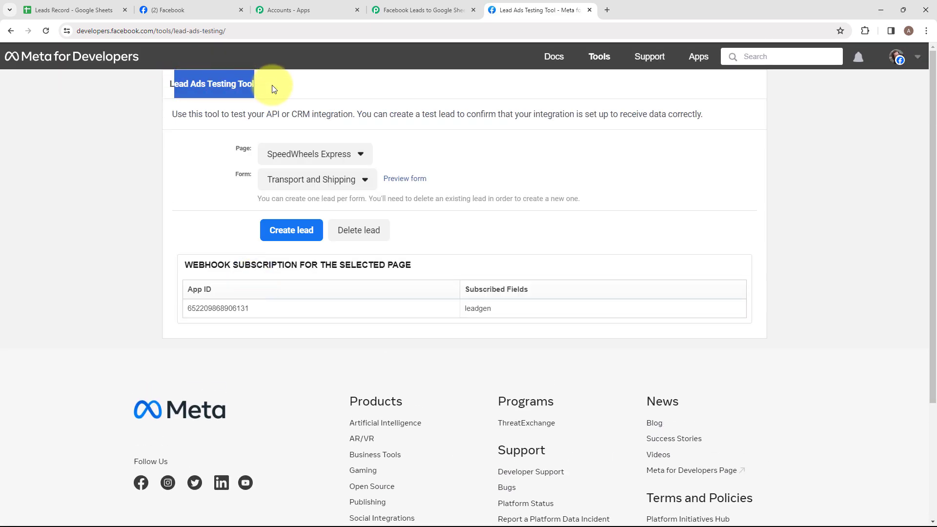
left_click(281, 88)
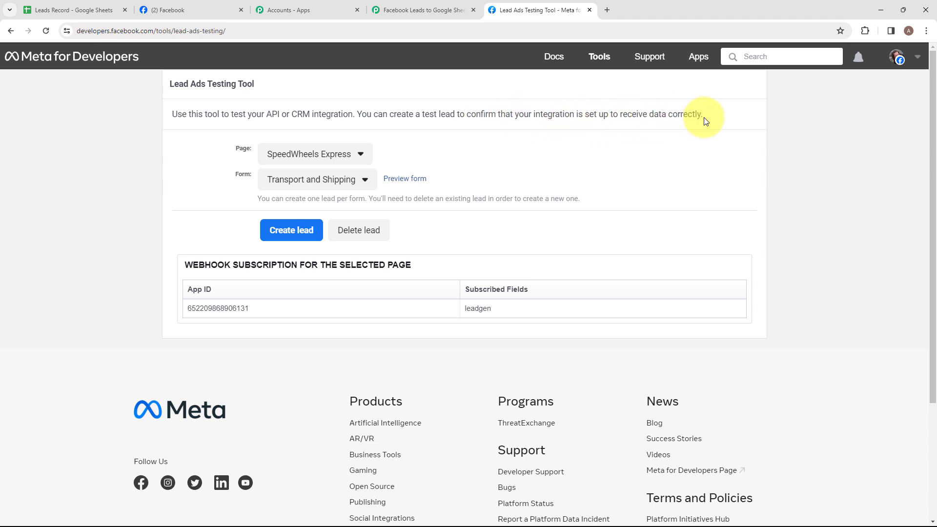
Step: Delete the existing test lead for the Gift of the Heart page's Contact Form
left_click(319, 155)
left_click(314, 506)
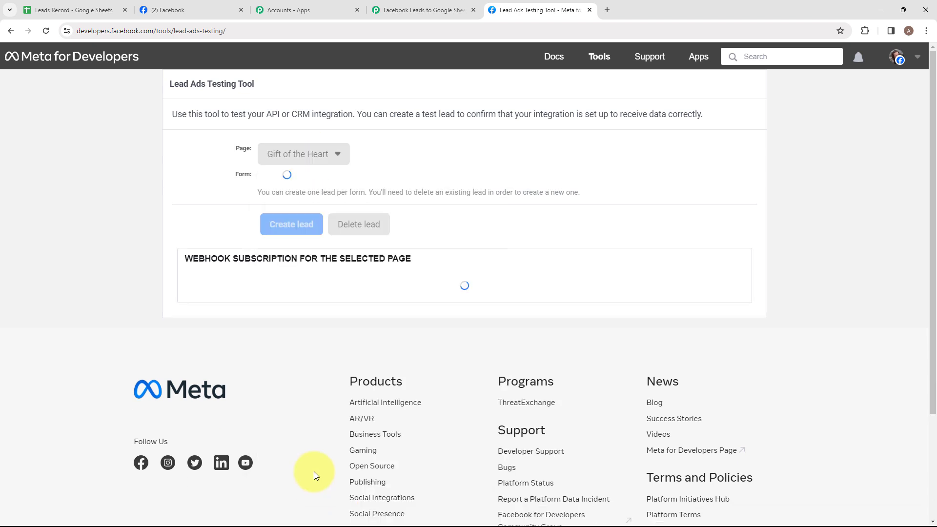
left_click(276, 179)
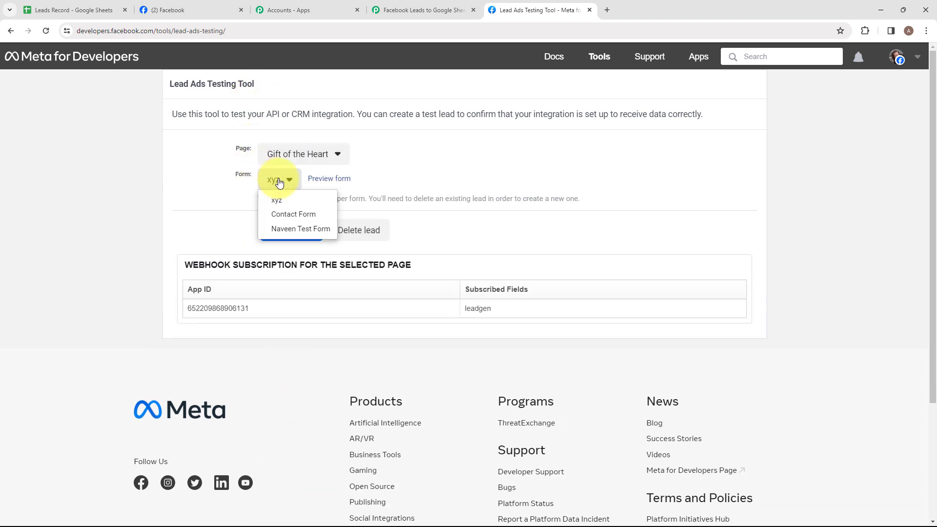
left_click(295, 219)
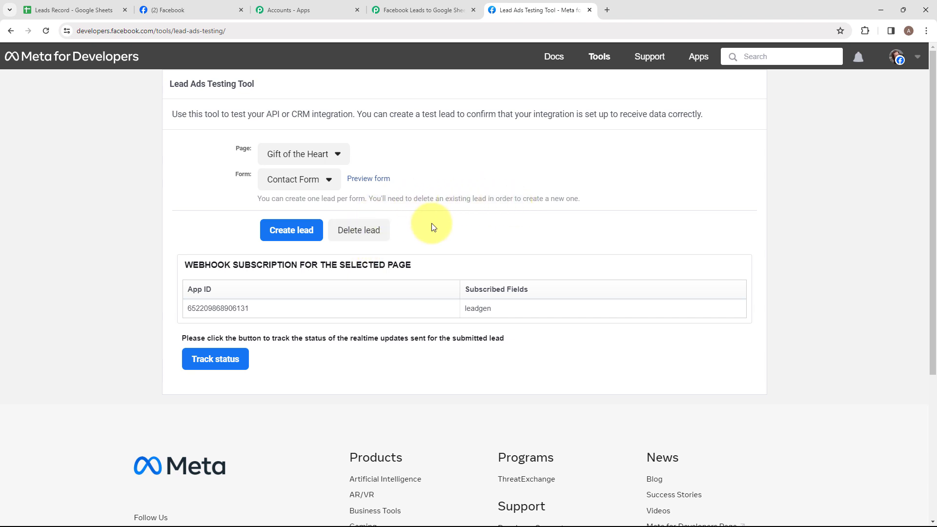
left_click(363, 232)
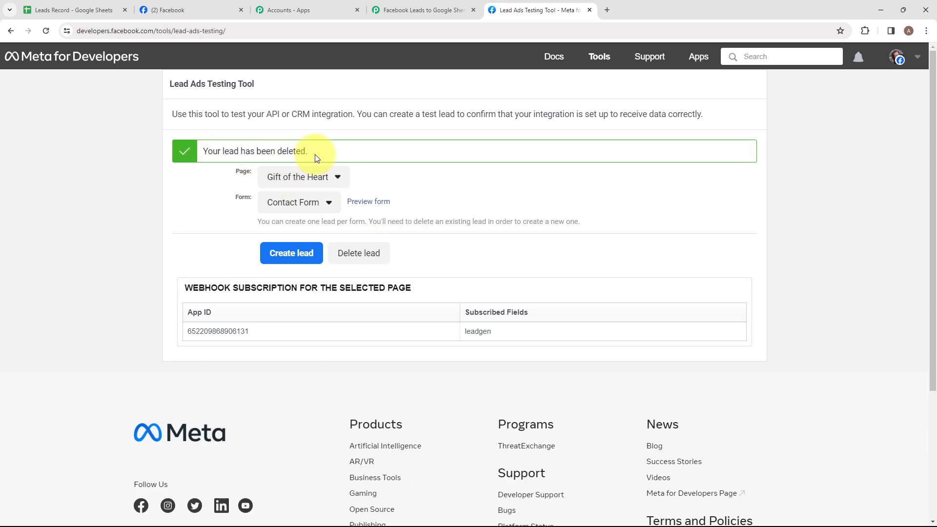
Step: Reload the testing tool and submit a test lead through Gift of the Heart's Contact Form preview, filling in email, full name and phone number
left_click(42, 33)
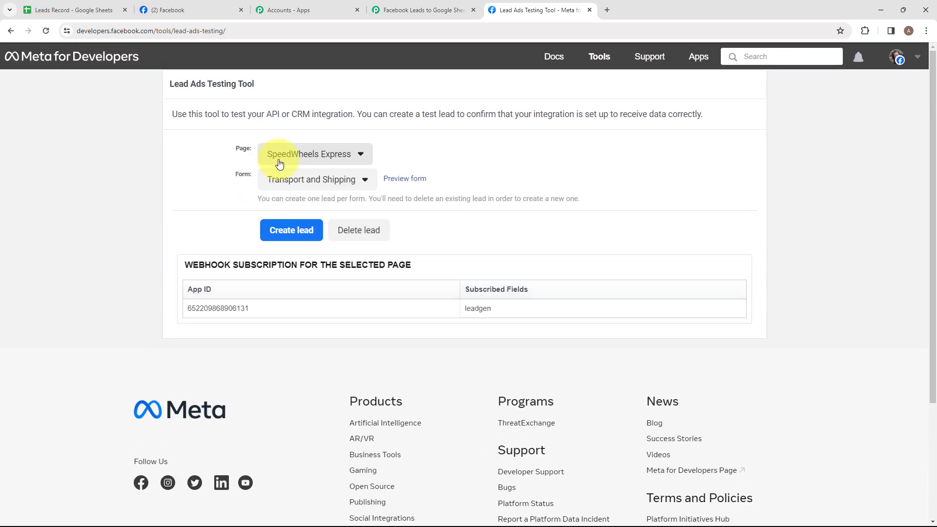
left_click(363, 181)
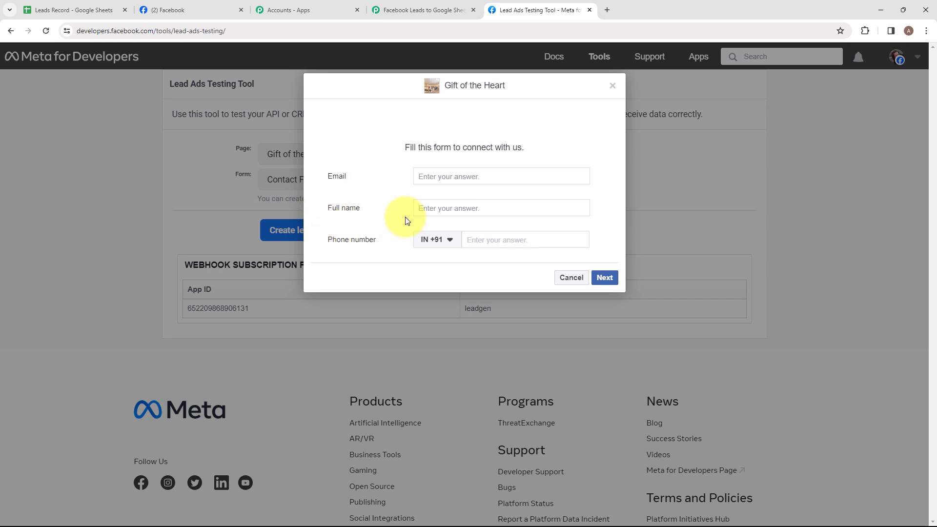
left_click(444, 175)
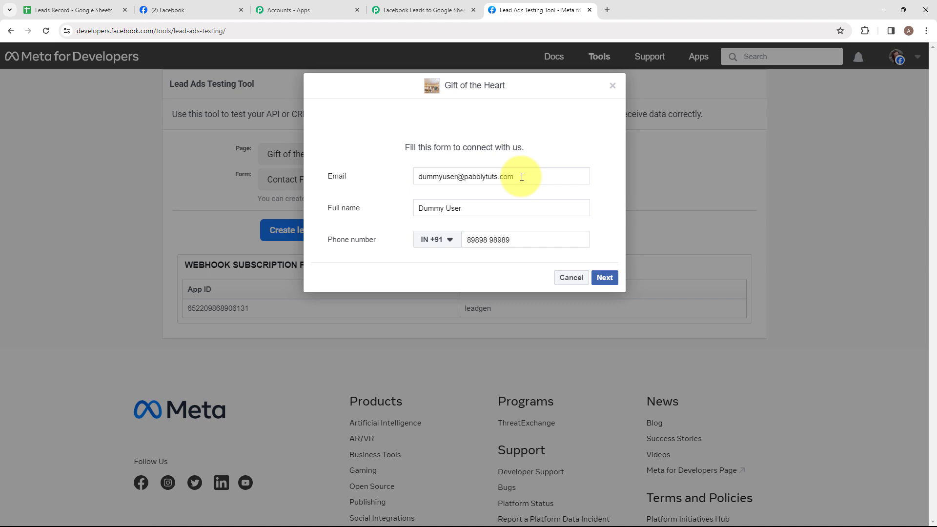
left_click_drag(522, 176, 376, 184)
left_click(373, 184)
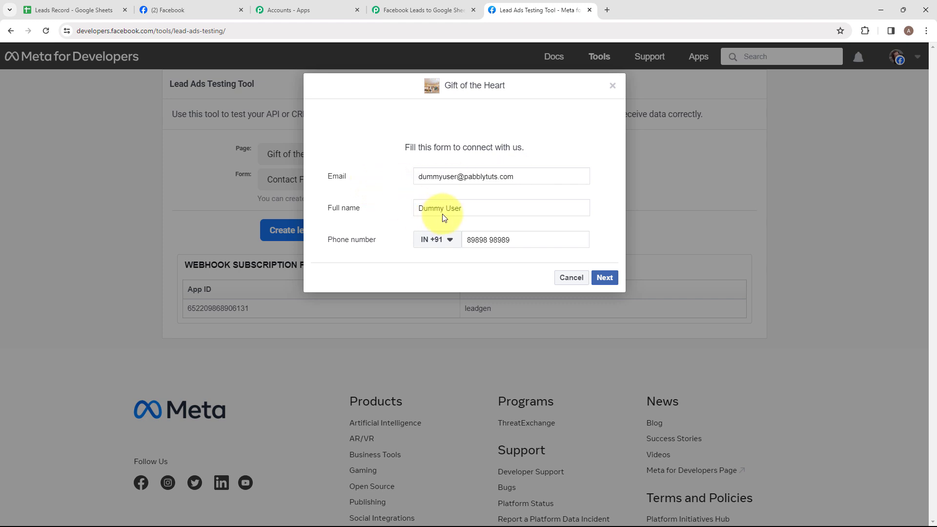
left_click_drag(466, 208, 415, 209)
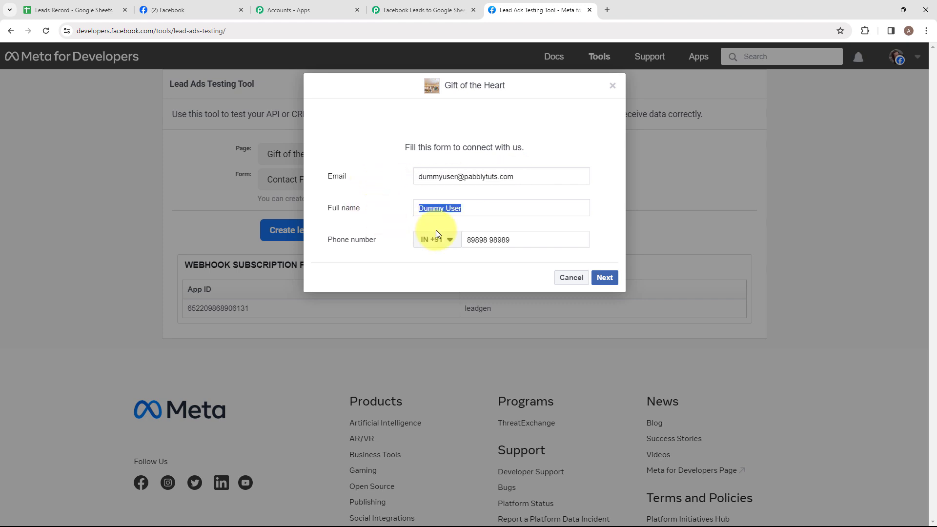
left_click(516, 244)
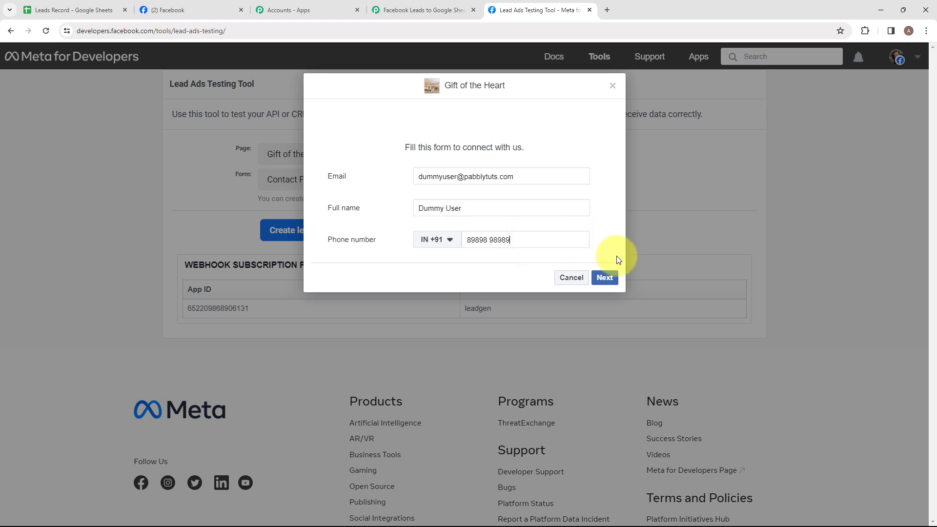
left_click(604, 277)
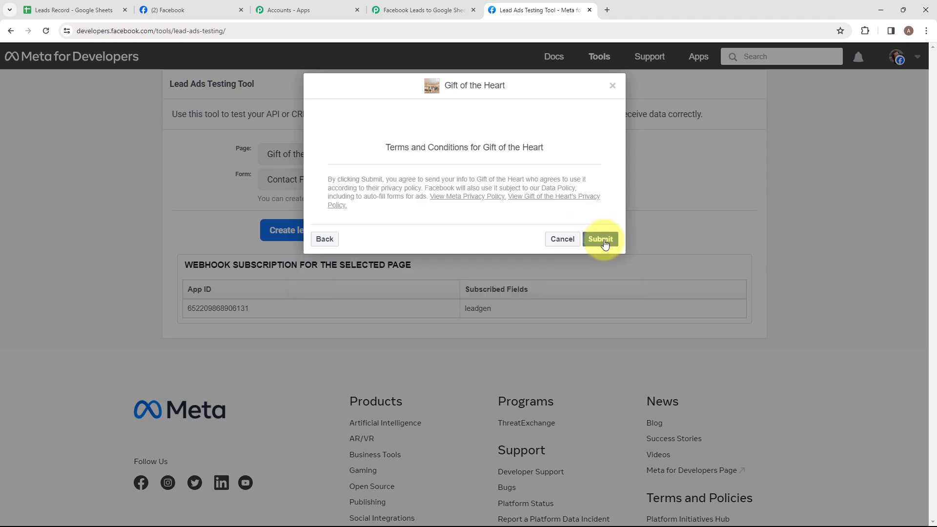
left_click(603, 241)
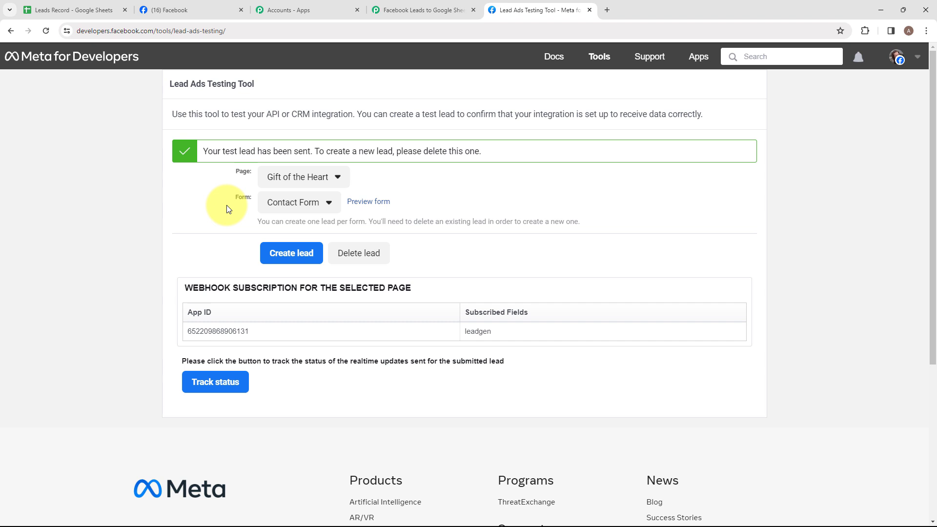
Step: Return to the Pabbly Connect workflow and examine the email, full name, phone number and other fields in the captured trigger response
left_click(423, 5)
scroll(397, 221, "down", 2)
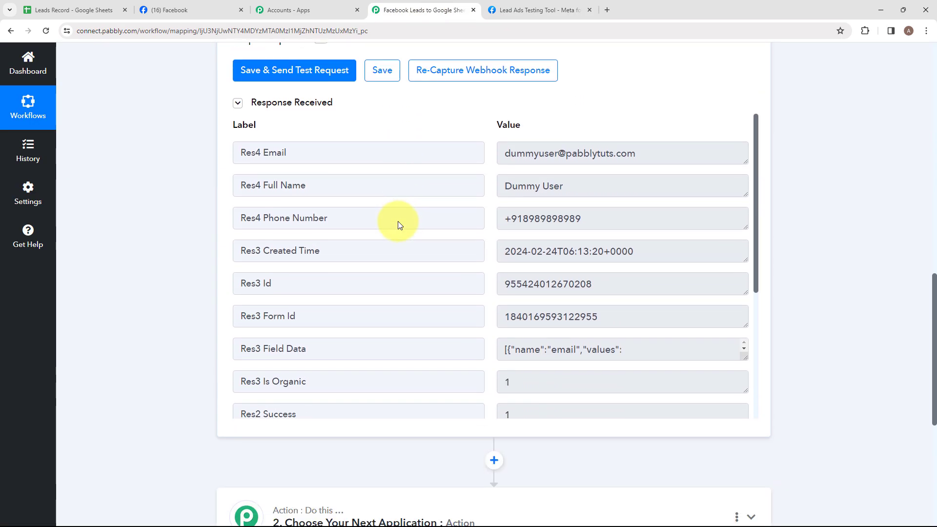
scroll(398, 224, "up", 1)
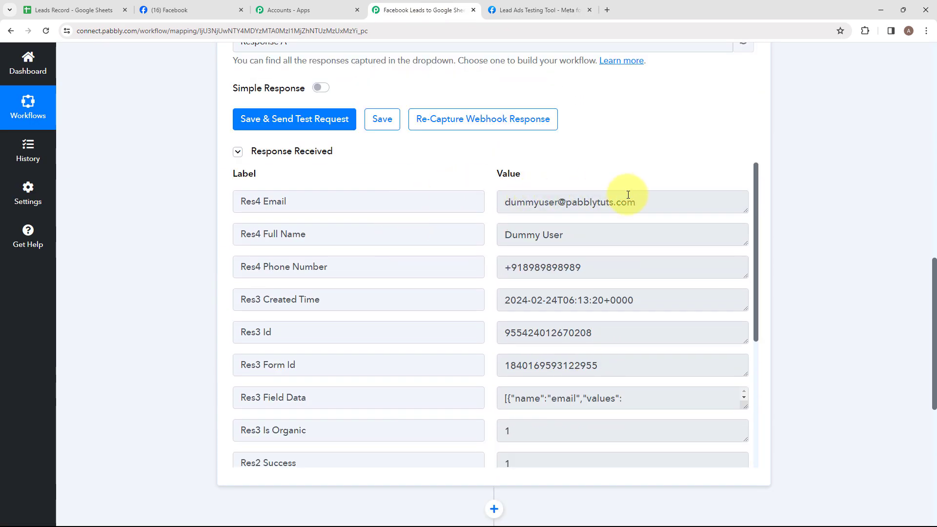
left_click_drag(649, 202, 479, 218)
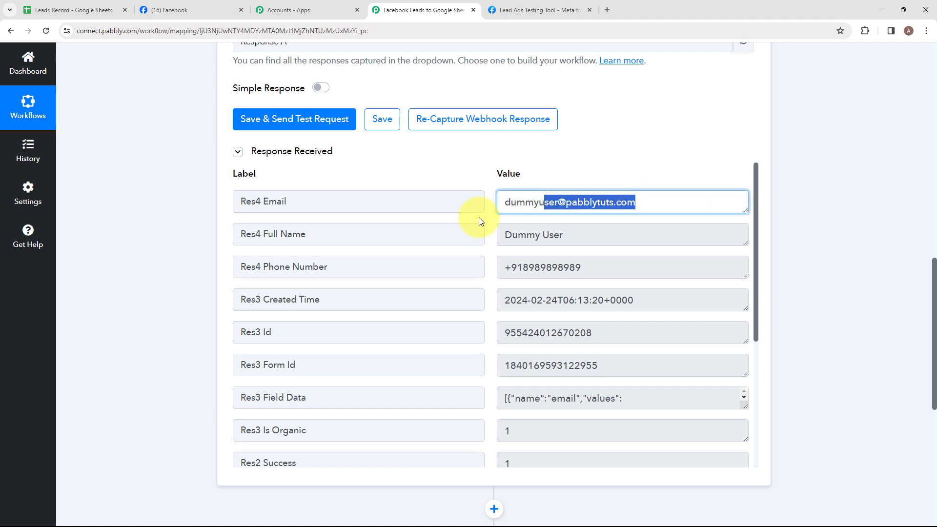
key("Tab")
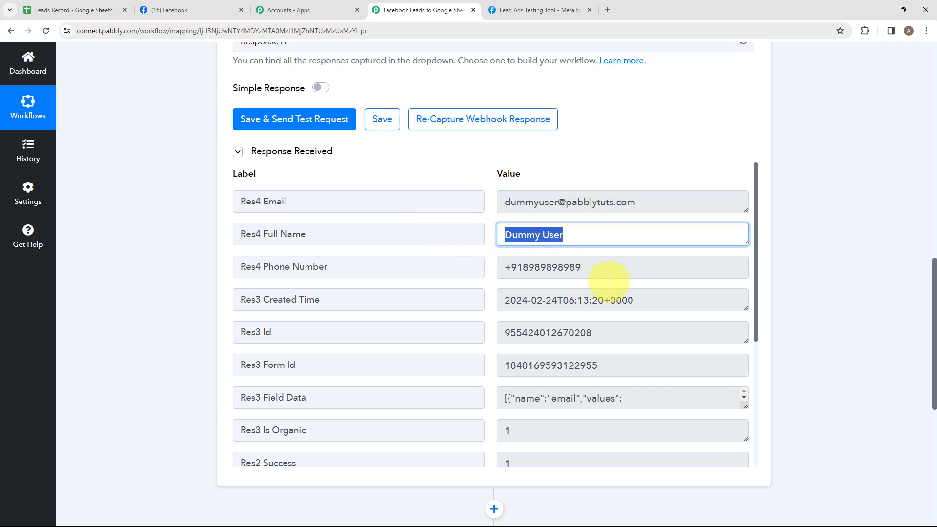
key("Tab")
scroll(551, 318, "down", 1)
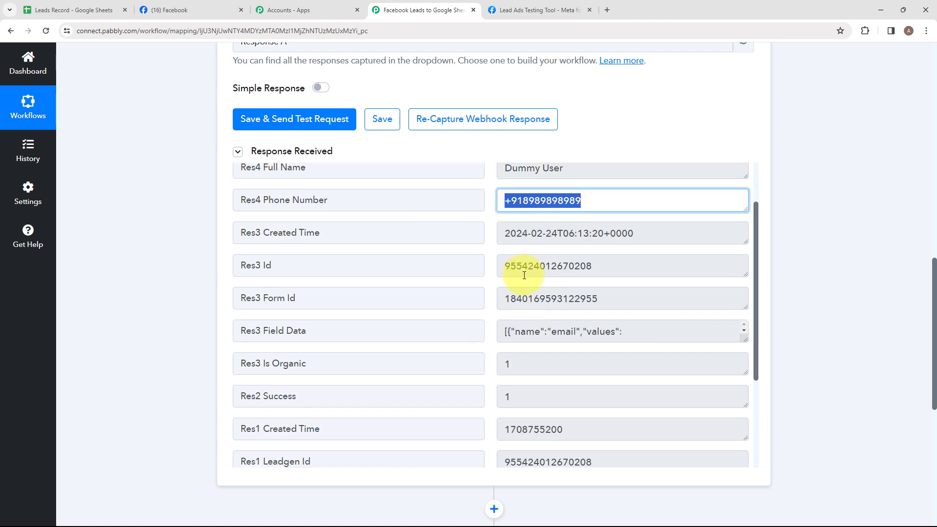
scroll(524, 275, "down", 3)
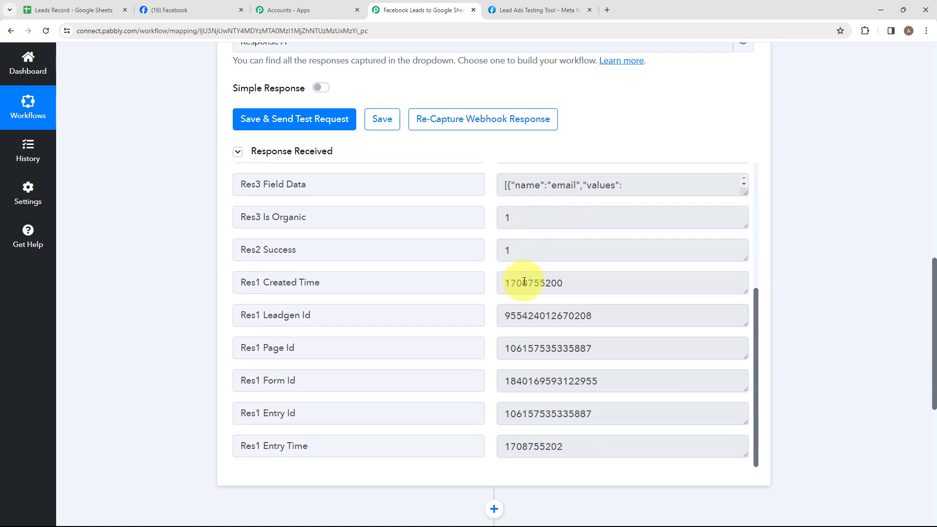
Step: Set the workflow's action step to Google Sheets with the Add New Row action event
scroll(496, 456, "down", 5)
left_click(295, 327)
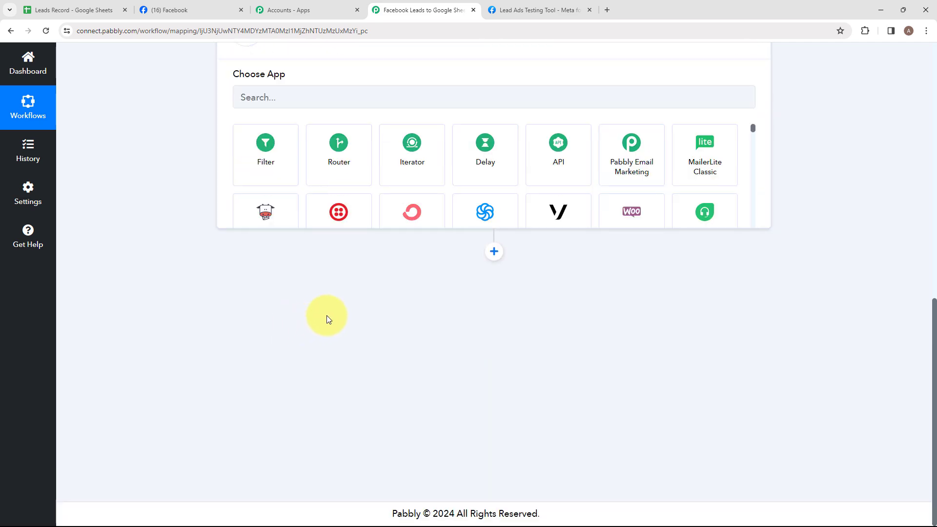
scroll(342, 293, "up", 3)
left_click(335, 253)
type("Goo")
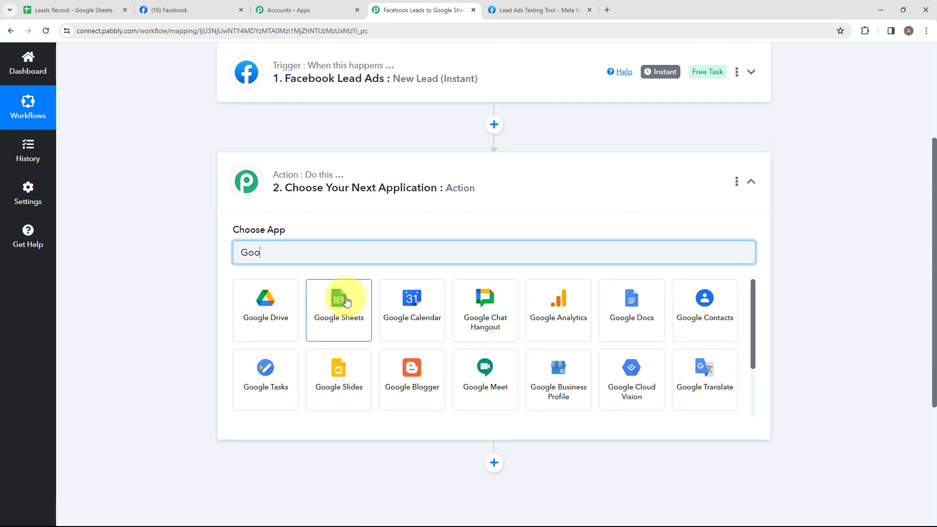
left_click(344, 302)
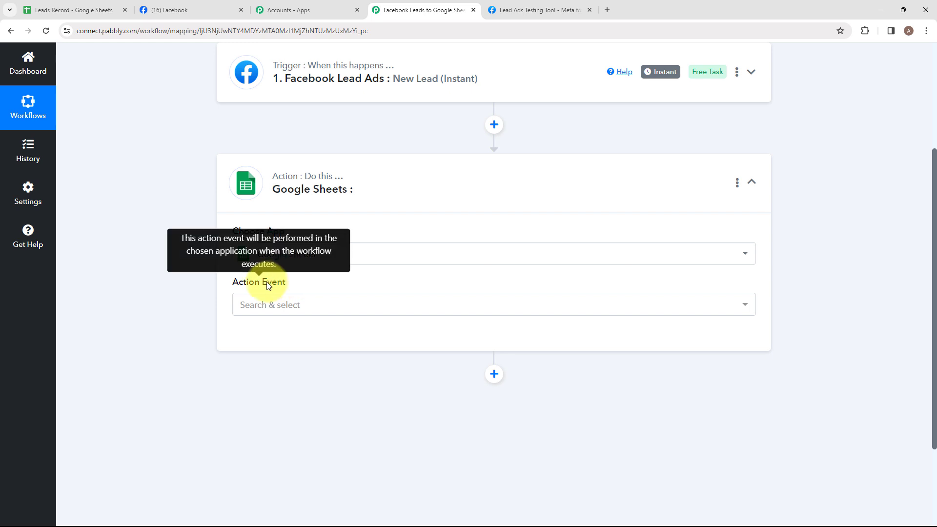
left_click(301, 305)
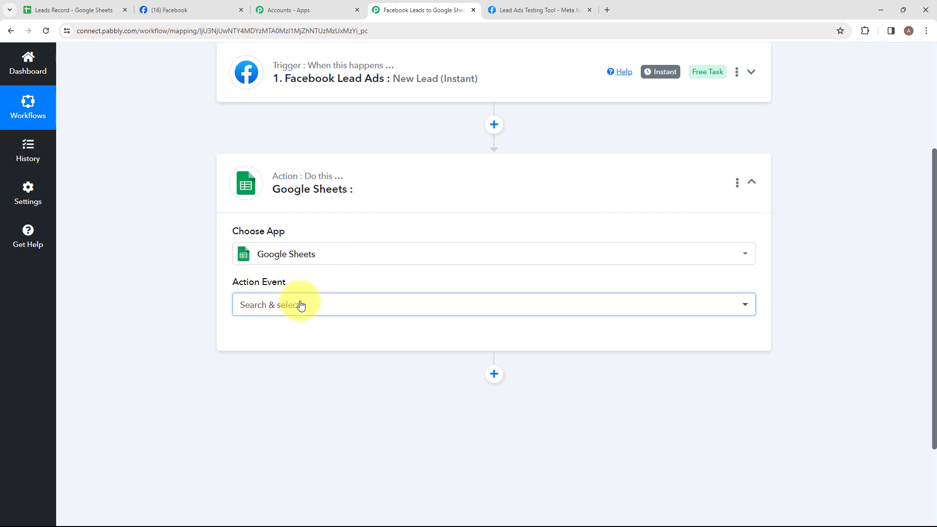
scroll(300, 305, "up", 1)
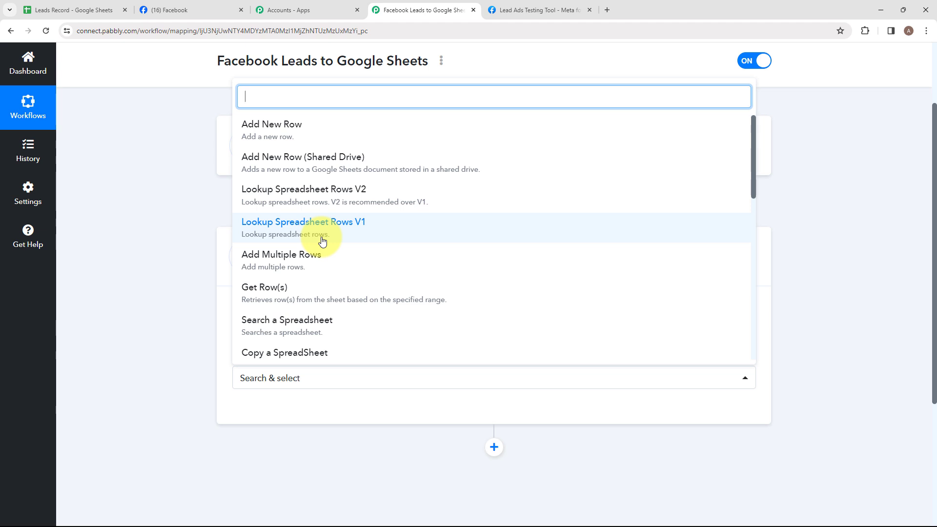
left_click(287, 136)
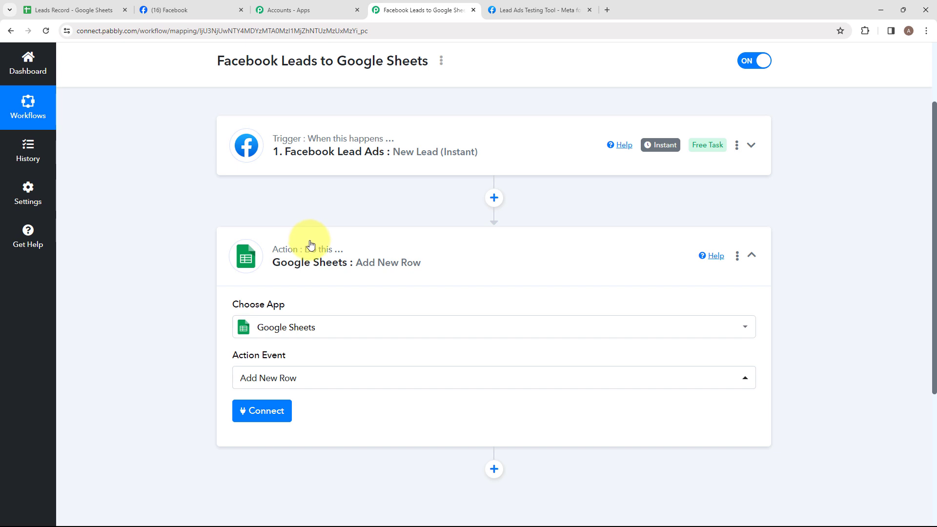
Step: Connect the Google Sheets action through a new connection and select the Leads Record spreadsheet
left_click(258, 421)
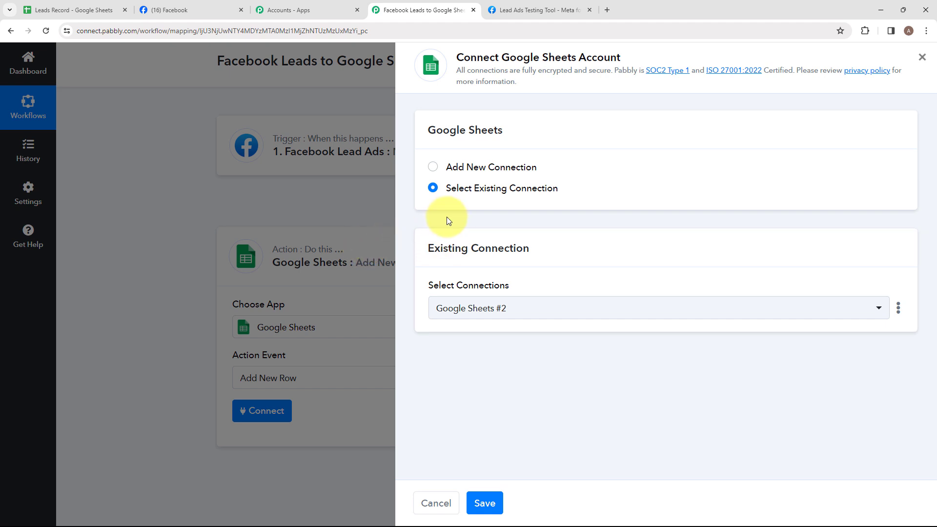
left_click(431, 167)
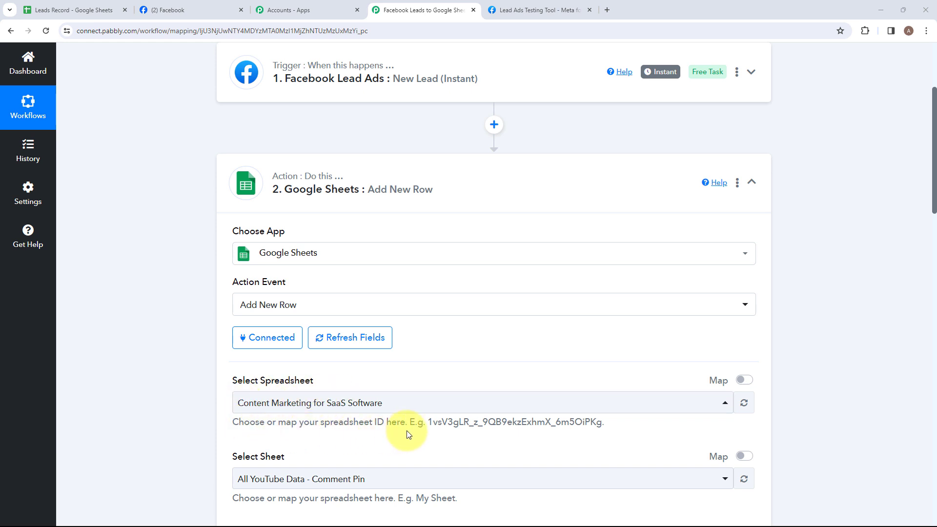
left_click(722, 401)
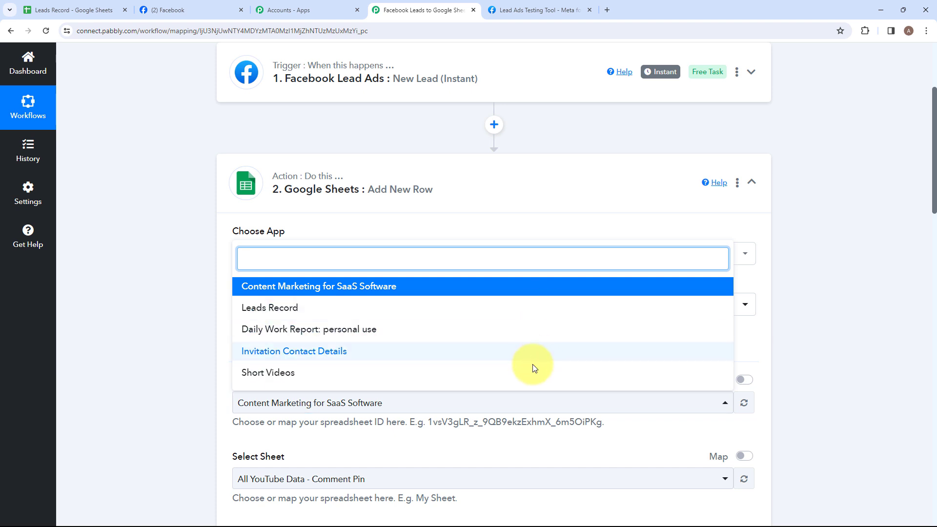
left_click(491, 311)
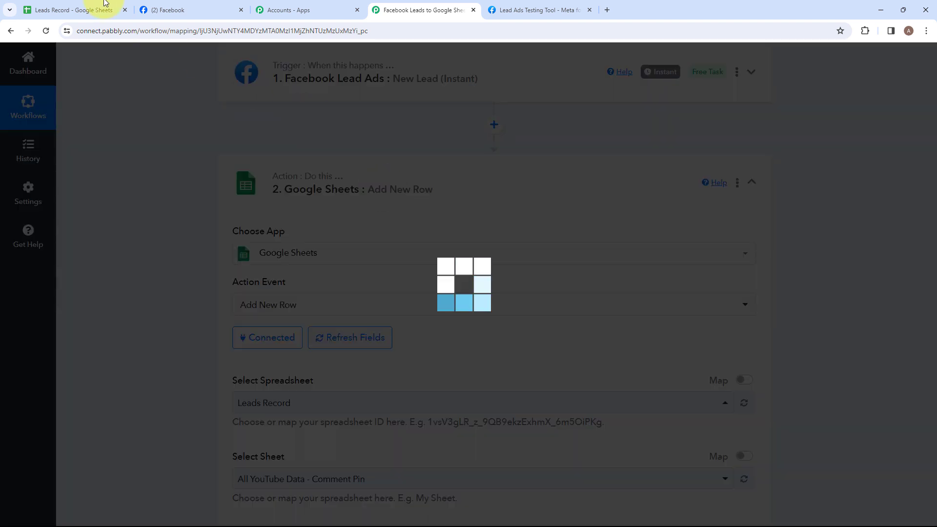
Step: Compare the Leads Record spreadsheet's title and its NAME, PHONE NUMBER and EMAIL columns with the action's fields, ending back in the workflow
left_click(60, 10)
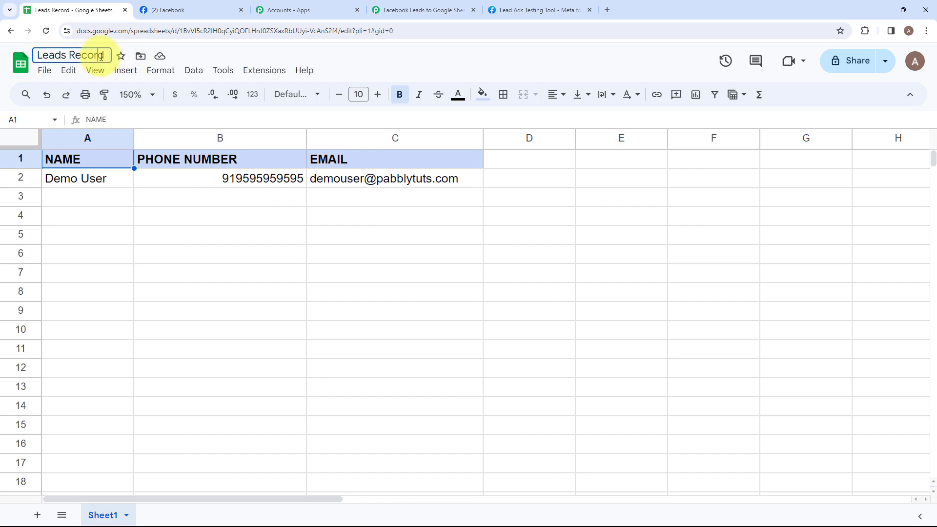
left_click_drag(100, 55, 34, 54)
left_click(421, 10)
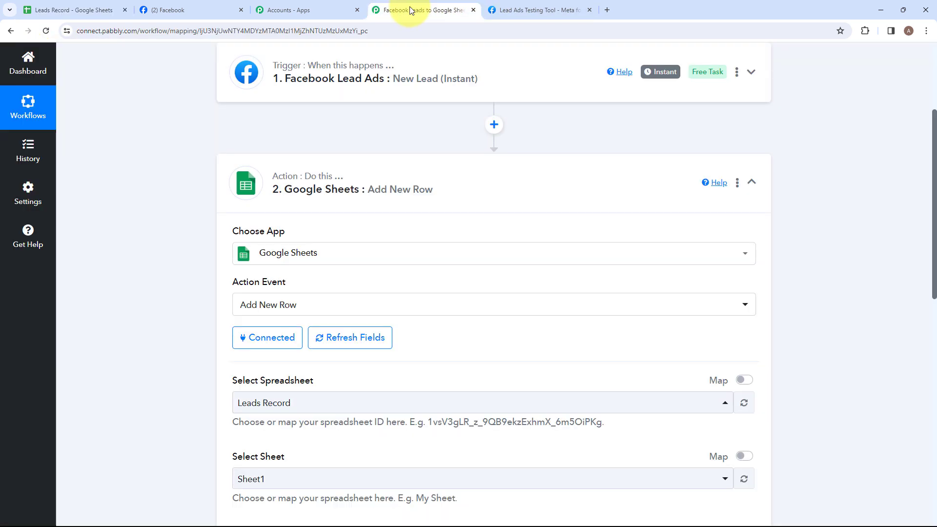
scroll(323, 302, "down", 1)
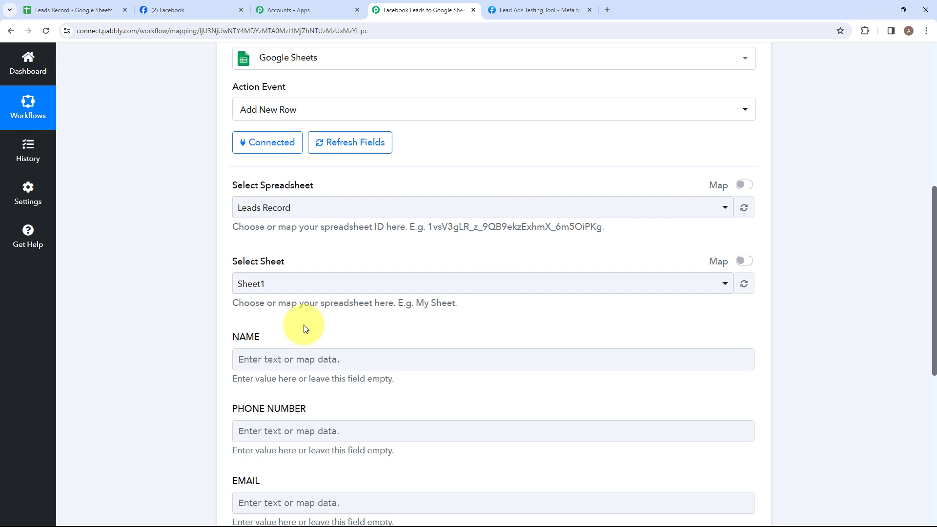
left_click(95, 10)
left_click(104, 184)
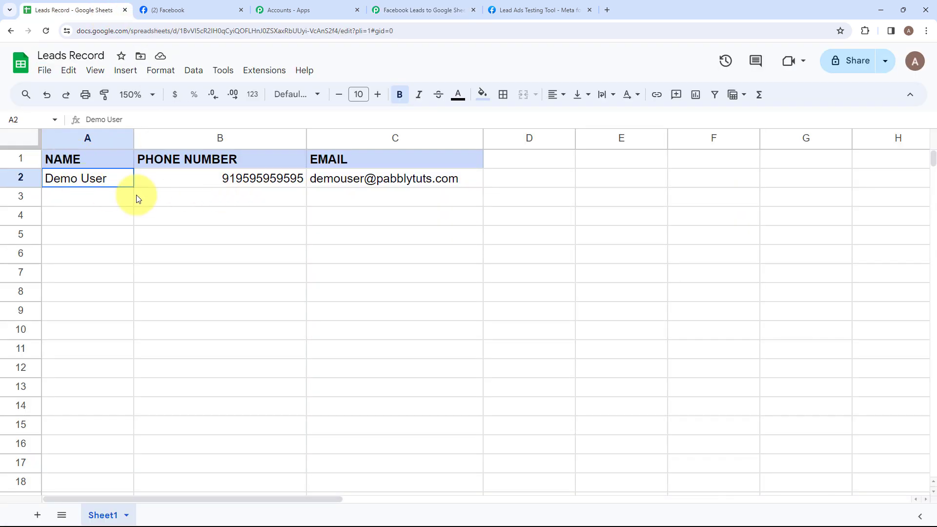
left_click(144, 199)
left_click(342, 224)
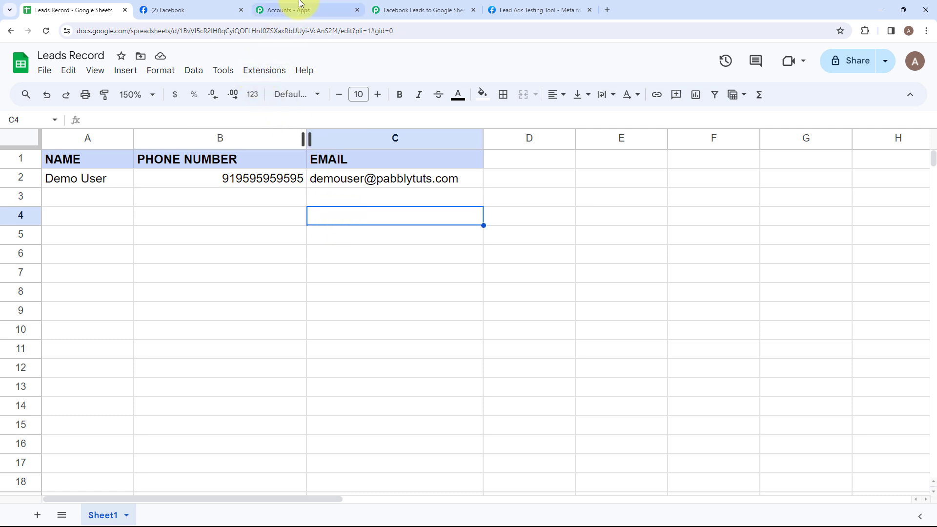
left_click(430, 15)
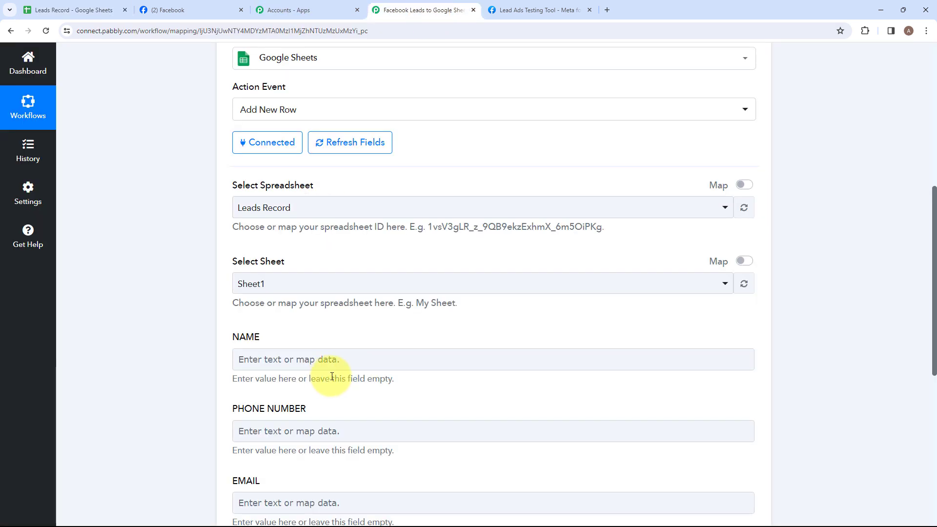
scroll(273, 343, "down", 2)
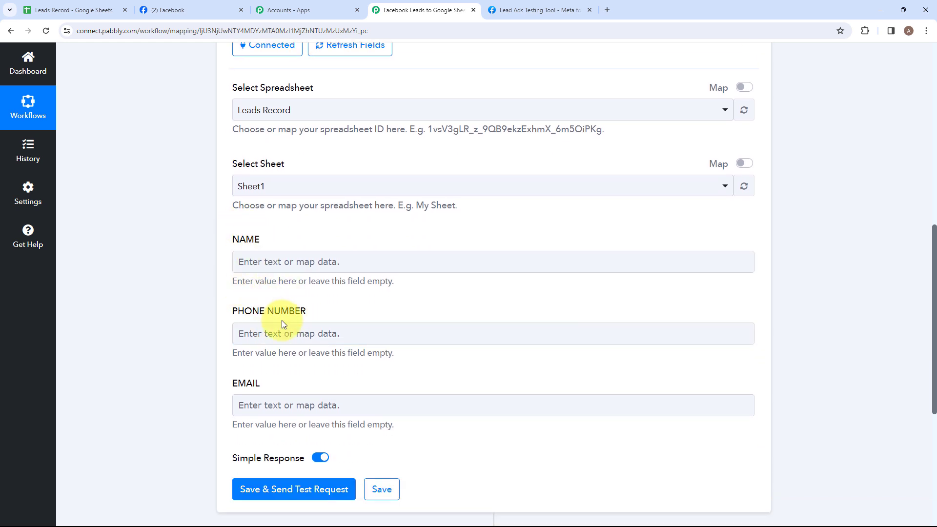
left_click(75, 10)
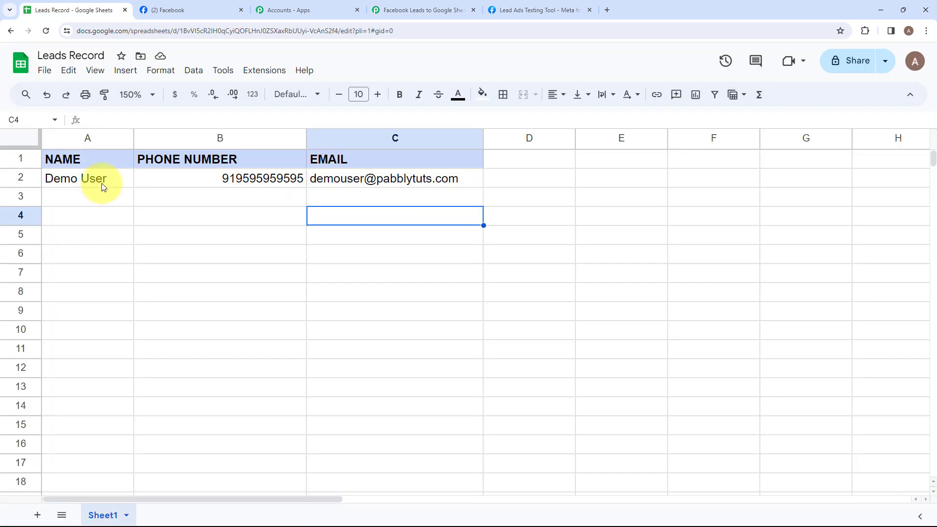
left_click(63, 163)
left_click(287, 163)
left_click(326, 159)
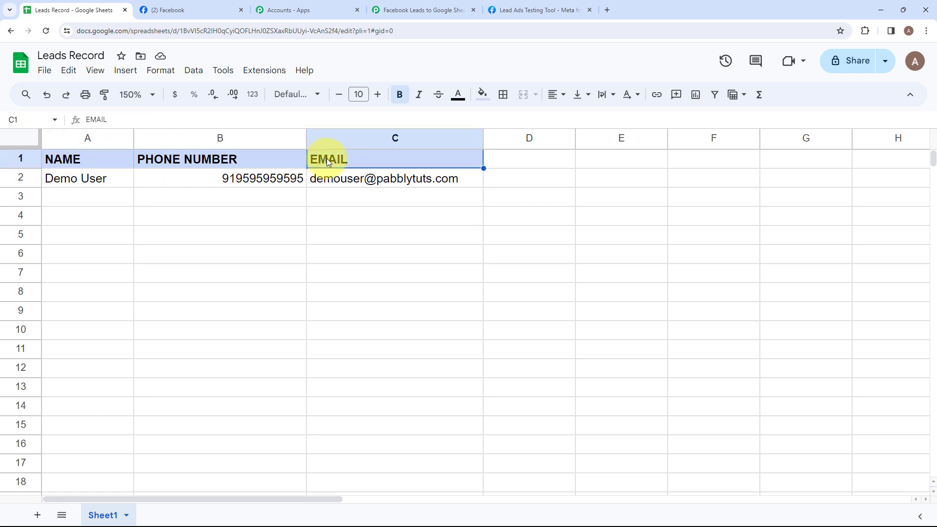
left_click(448, 8)
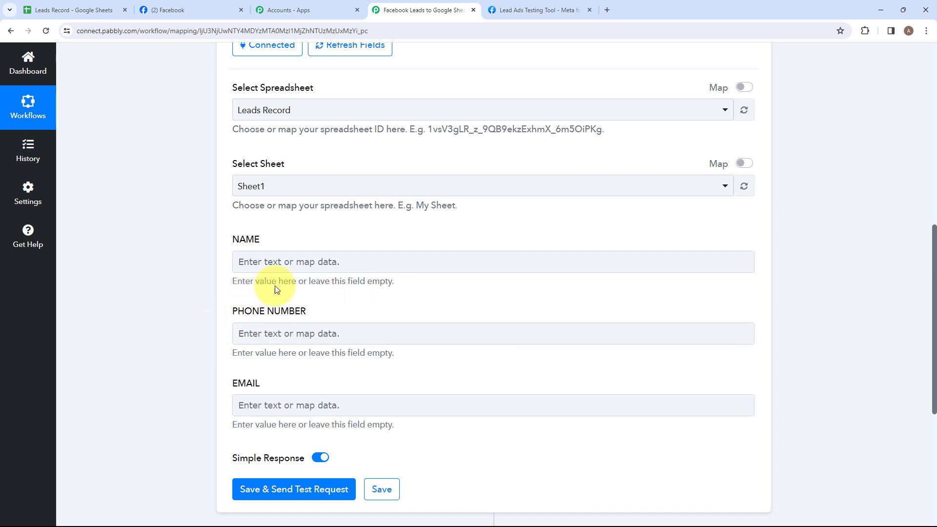
Step: Map the NAME field to the Facebook Lead Ads trigger's Res4 Full Name
left_click(288, 271)
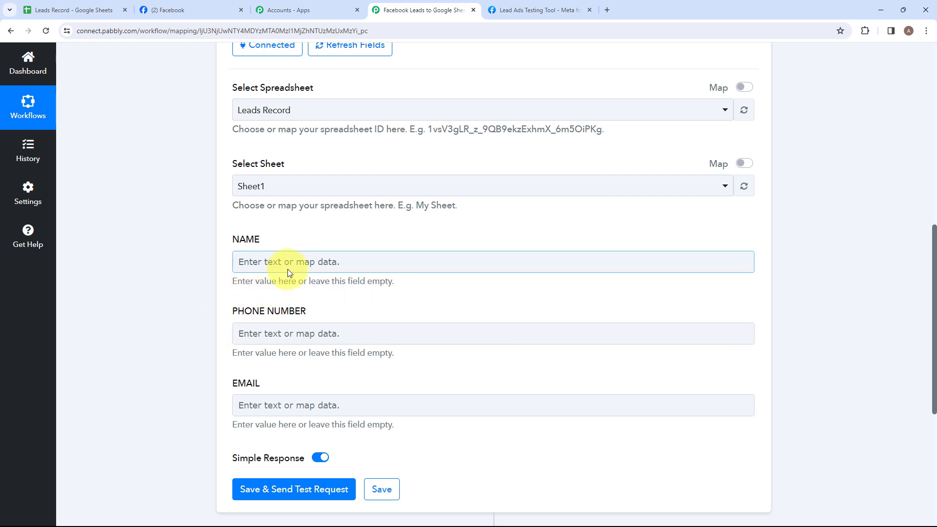
left_click(288, 270)
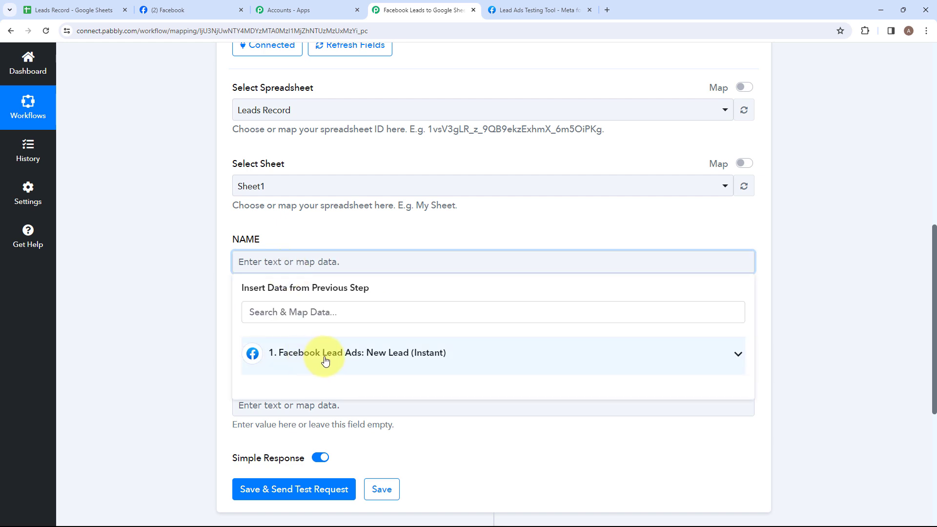
left_click(325, 360)
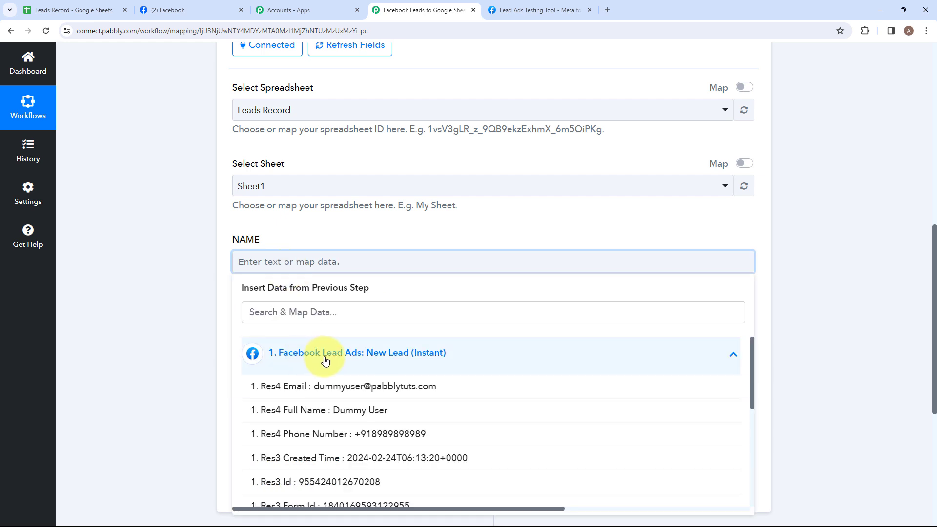
left_click(338, 411)
Step: Map the PHONE NUMBER field to the Facebook Lead Ads trigger's Res4 Phone Number
left_click(281, 345)
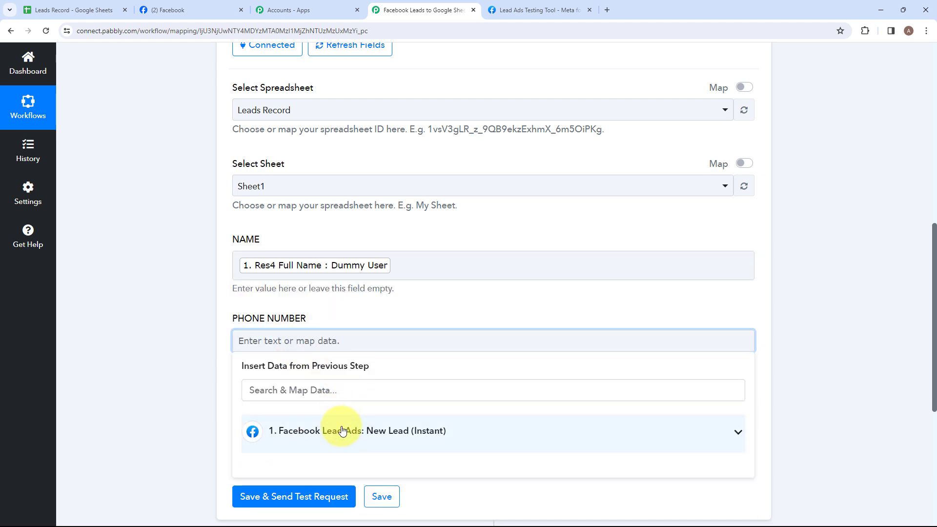
left_click(342, 431)
left_click(314, 510)
left_click(195, 434)
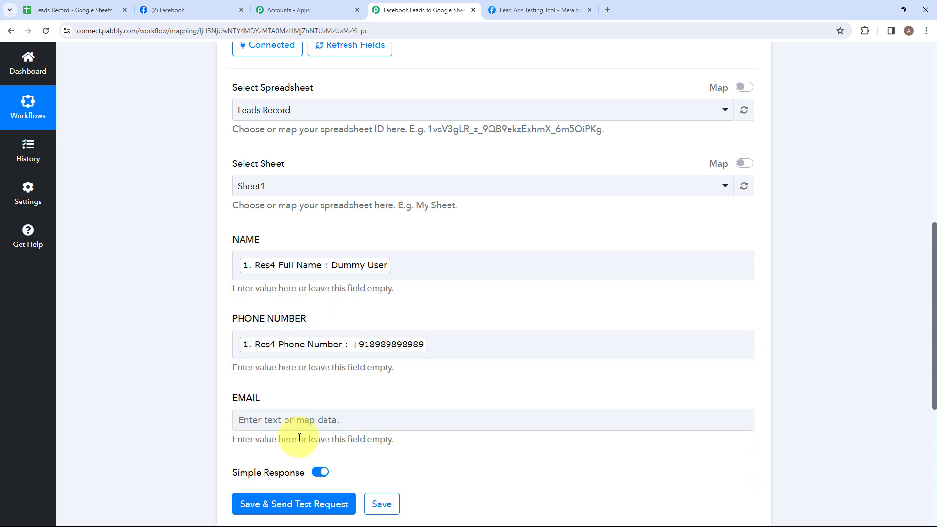
Step: Map the EMAIL field to the Facebook Lead Ads trigger's Res4 Email
left_click(298, 421)
left_click(345, 451)
left_click(335, 441)
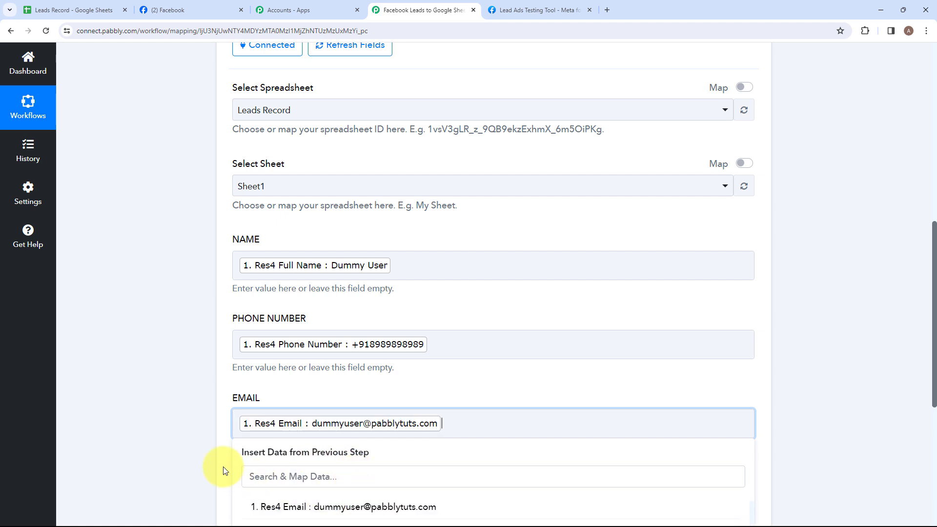
left_click(225, 470)
Step: Save the Google Sheets action and send a test request, bringing the received response into view
scroll(341, 415, "down", 2)
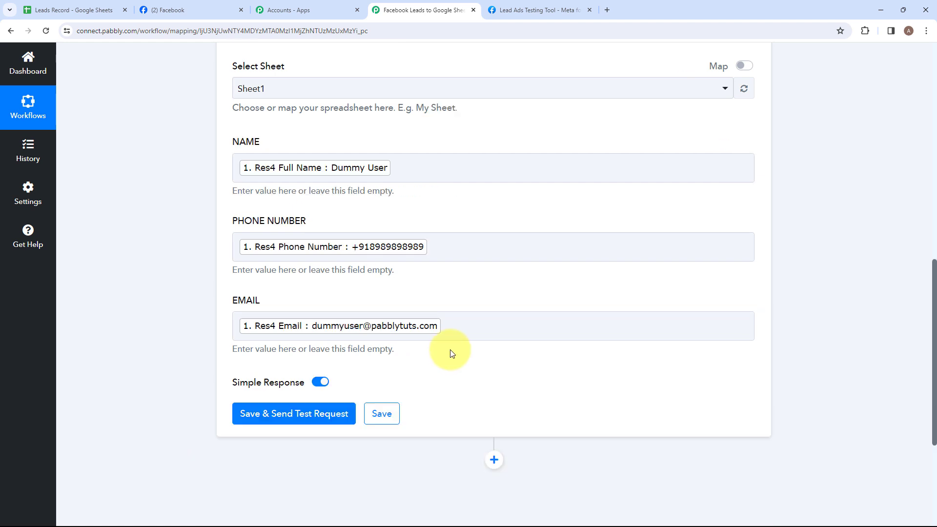
left_click(315, 416)
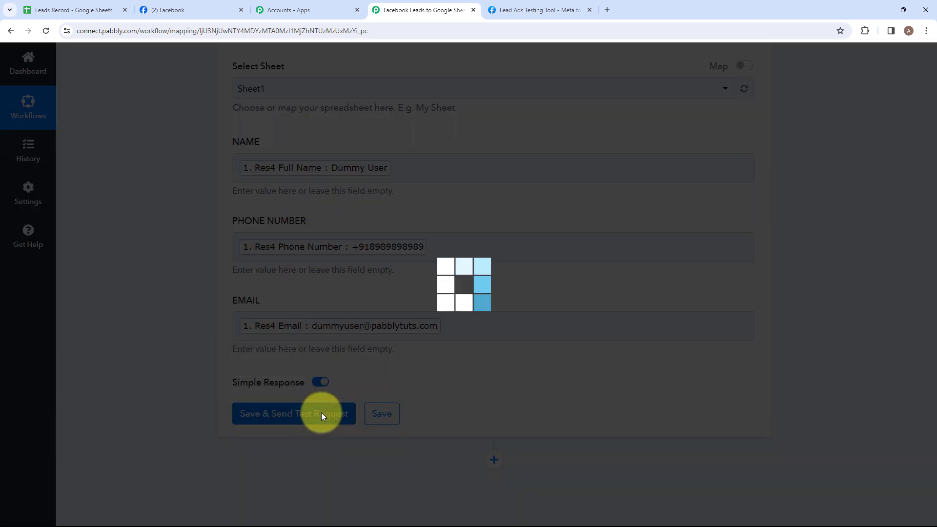
scroll(429, 376, "down", 4)
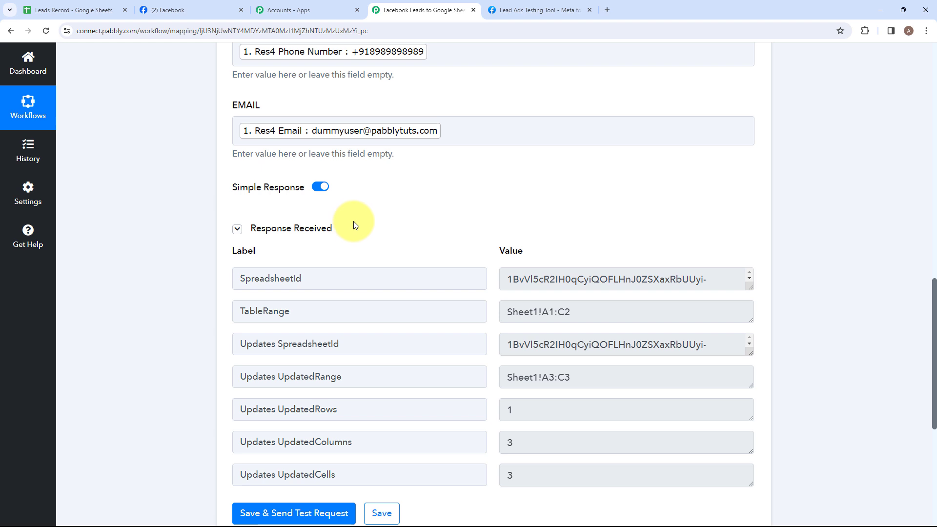
Step: Check the name, phone number and email in row 3 of the Leads Record spreadsheet
left_click(58, 7)
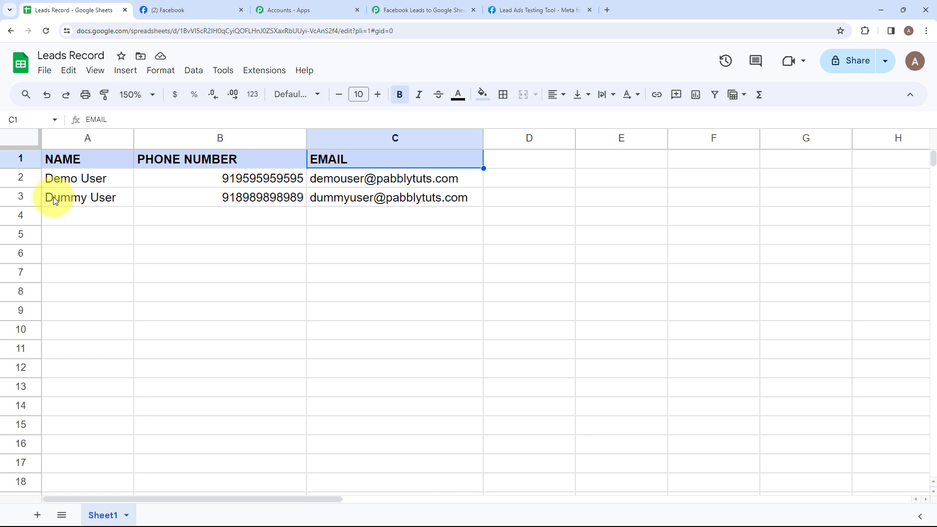
left_click_drag(44, 197, 163, 202)
left_click_drag(332, 200, 402, 192)
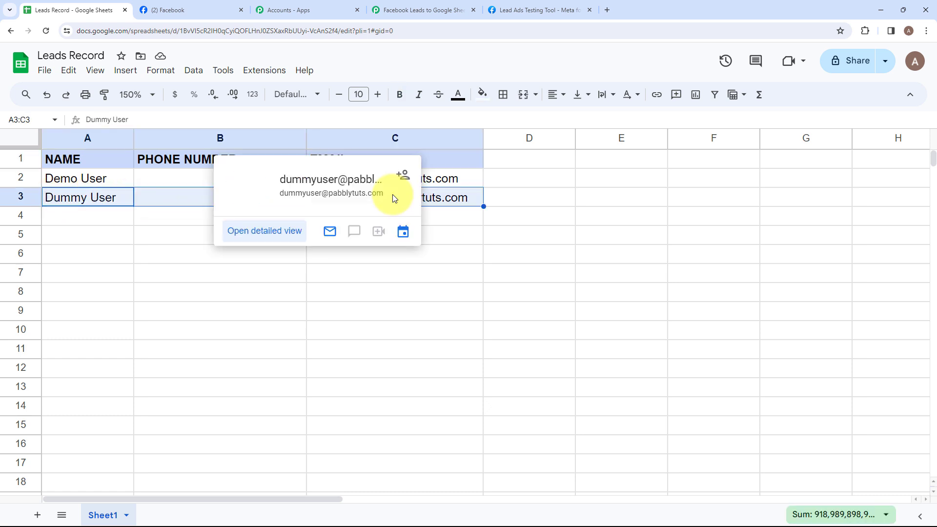
left_click(111, 199)
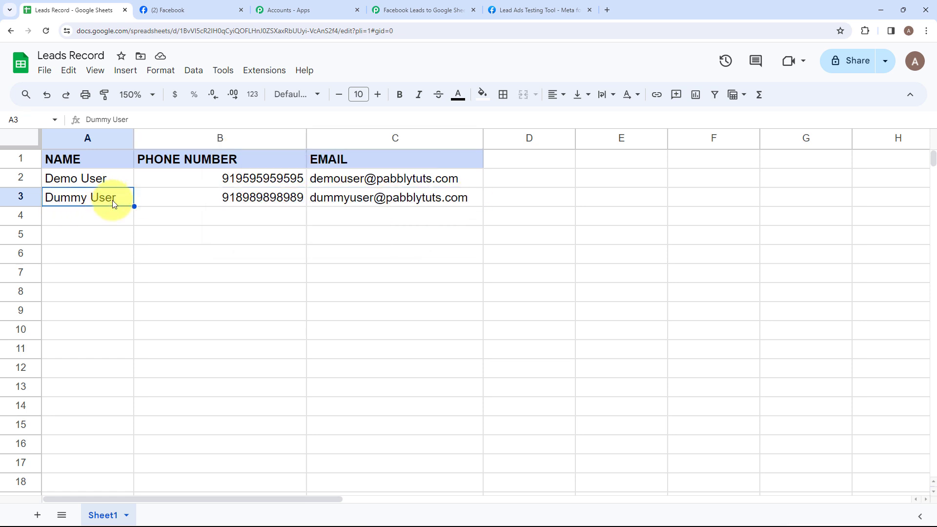
left_click(186, 197)
left_click(330, 198)
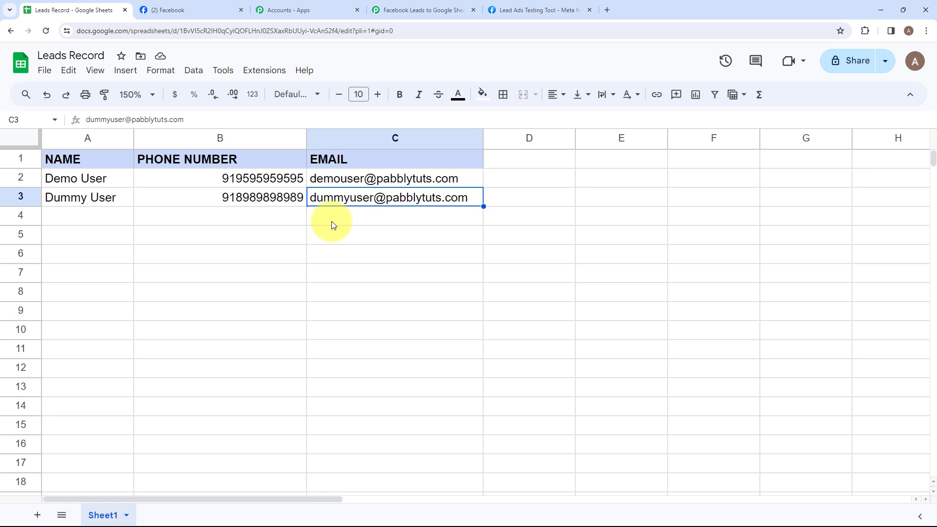
Step: Return to the Pabbly Connect workflow and collapse the Google Sheets action to review the trigger and action overview
left_click(436, 9)
scroll(442, 116, "up", 10)
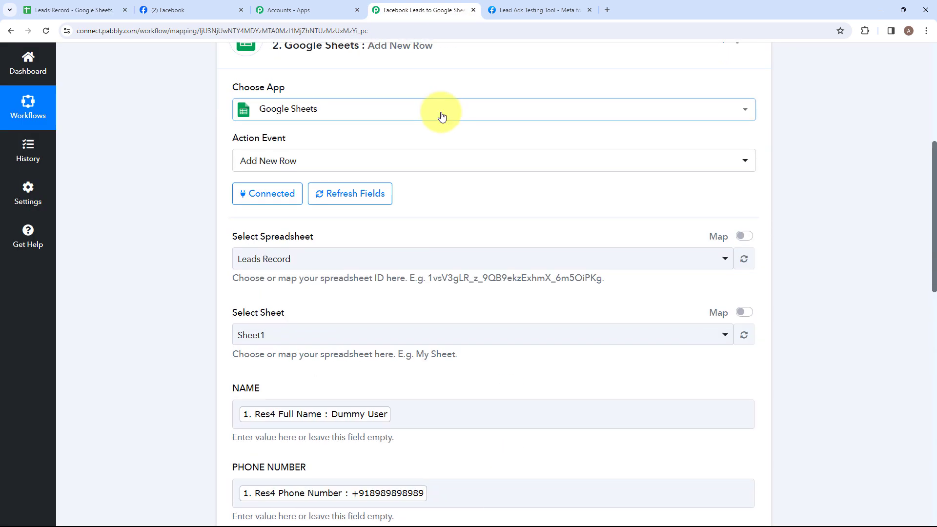
scroll(442, 116, "up", 3)
left_click(440, 199)
scroll(429, 254, "up", 3)
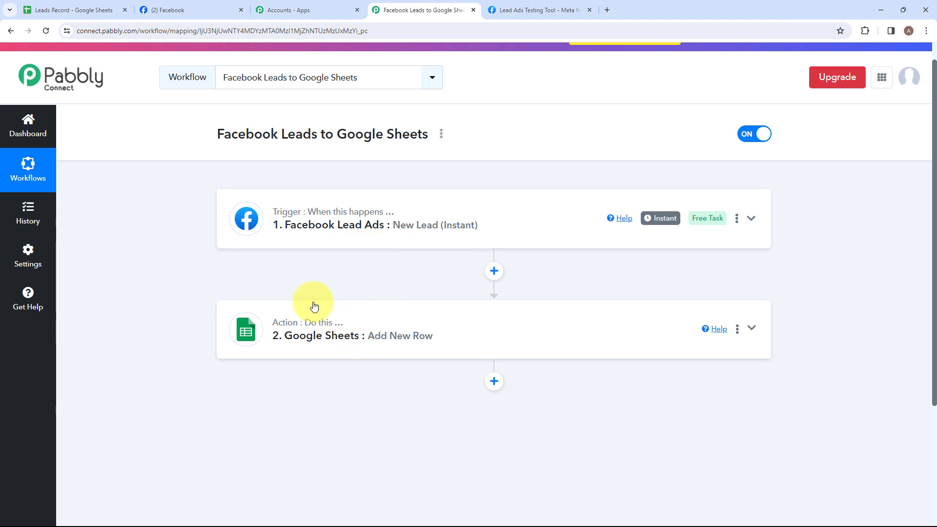
mouse_move(301, 221)
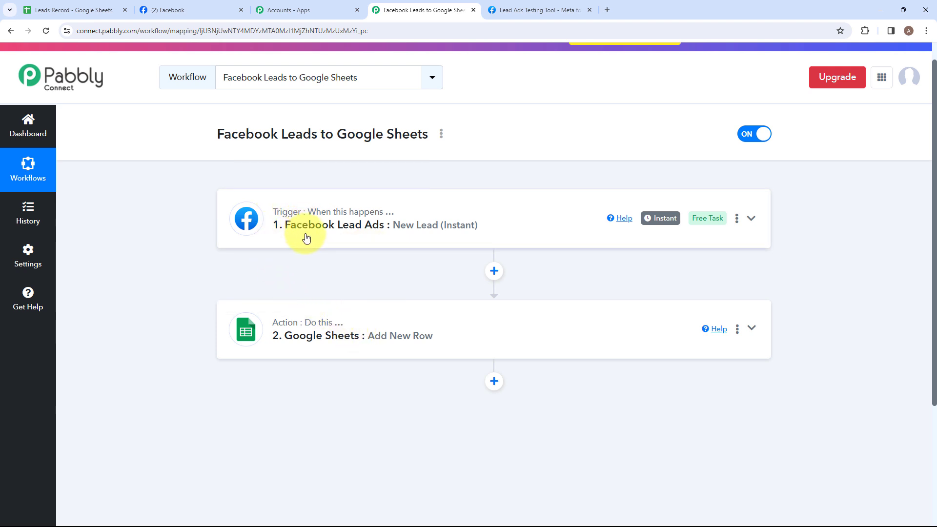